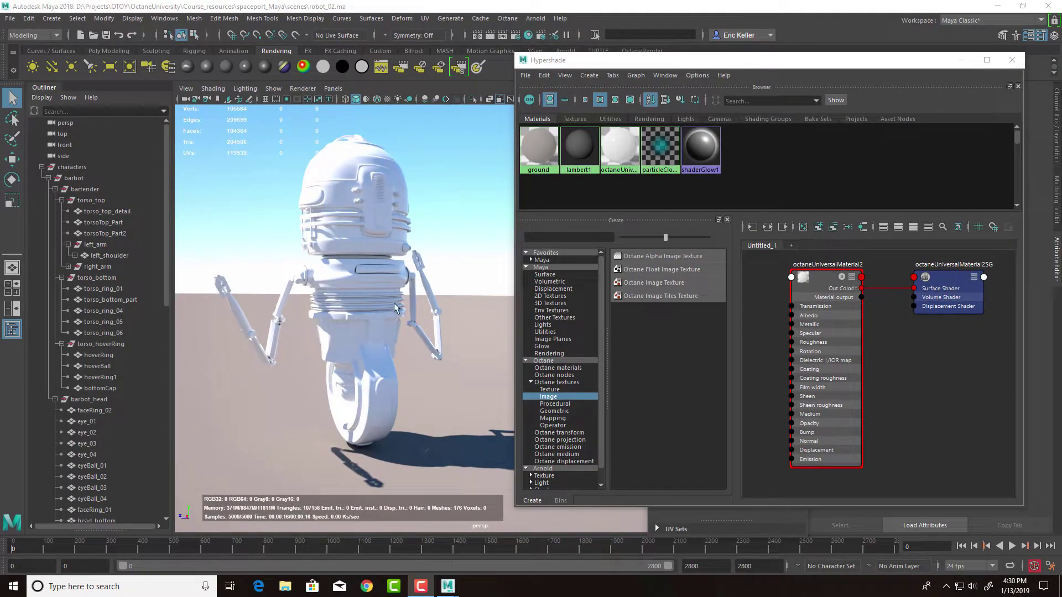
- In the Outliner, select the barbot group after trying characters and bartender, picking up head and body
click(73, 168)
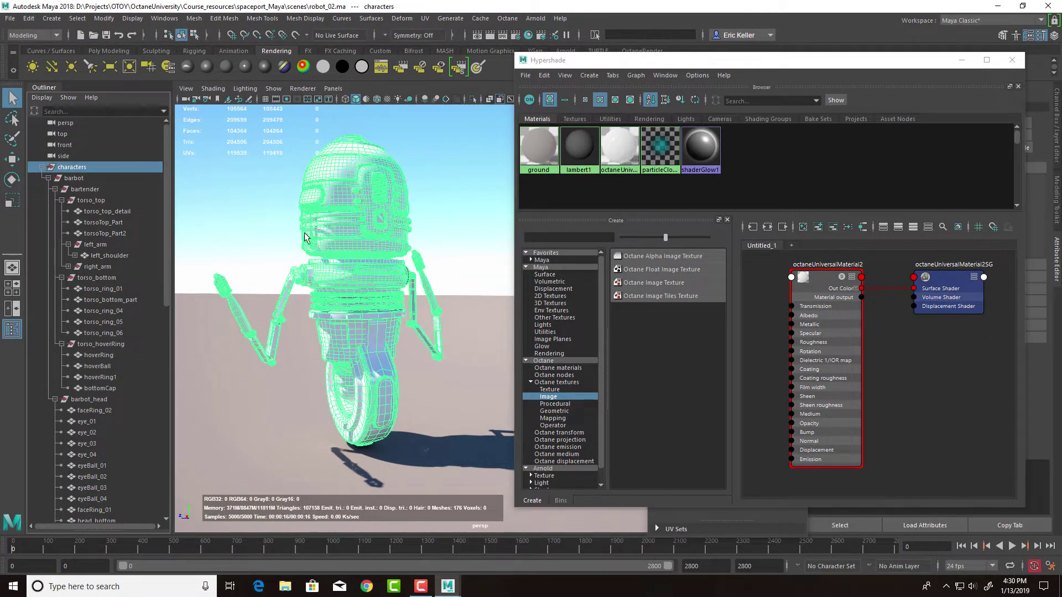
click(83, 189)
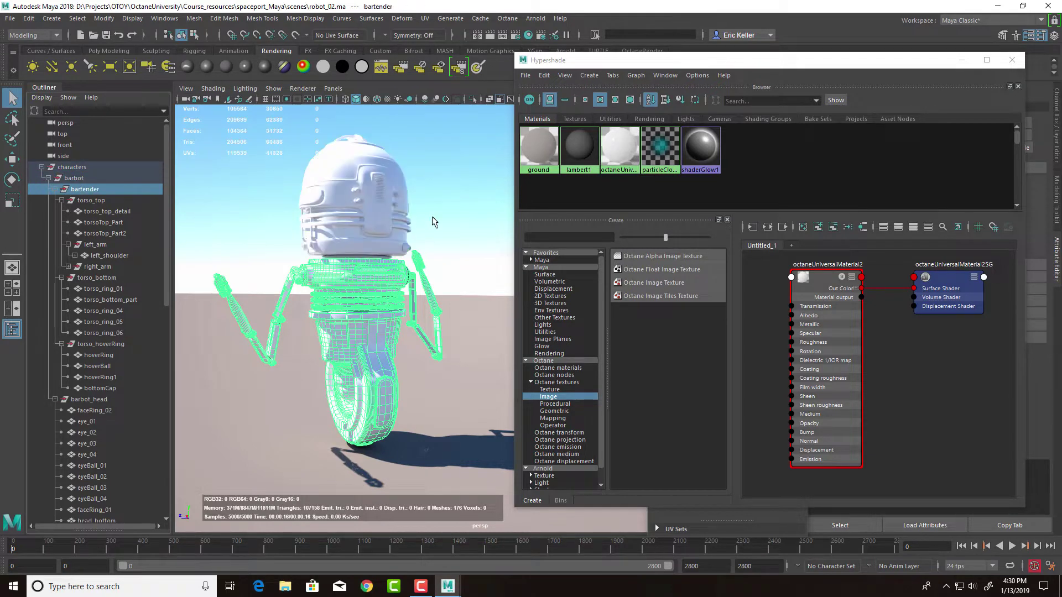
click(90, 179)
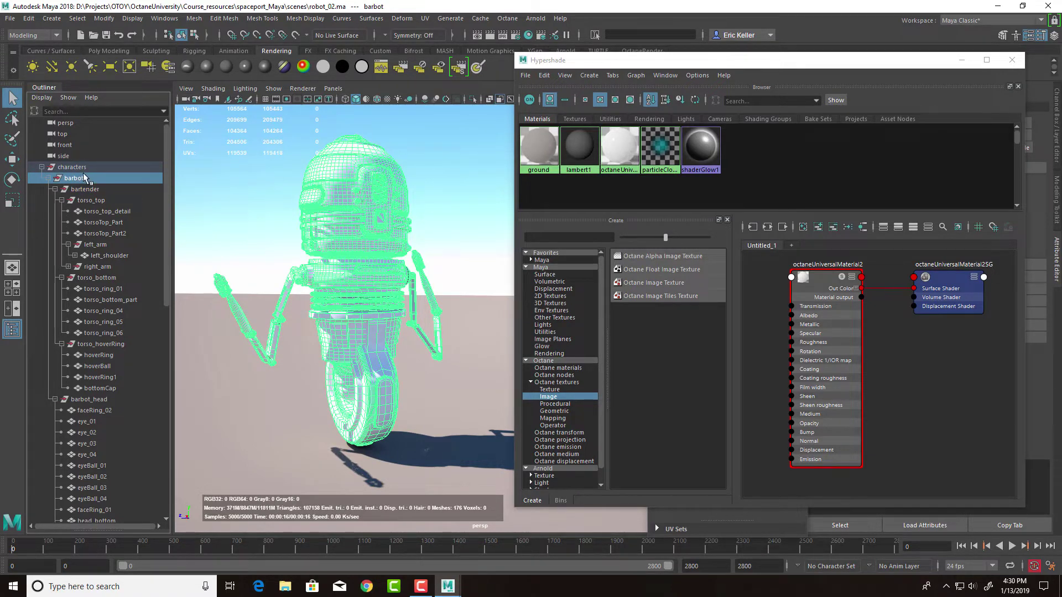
- Open the UV Editor and pan and zoom out to frame the robot's three UV tiles
click(425, 18)
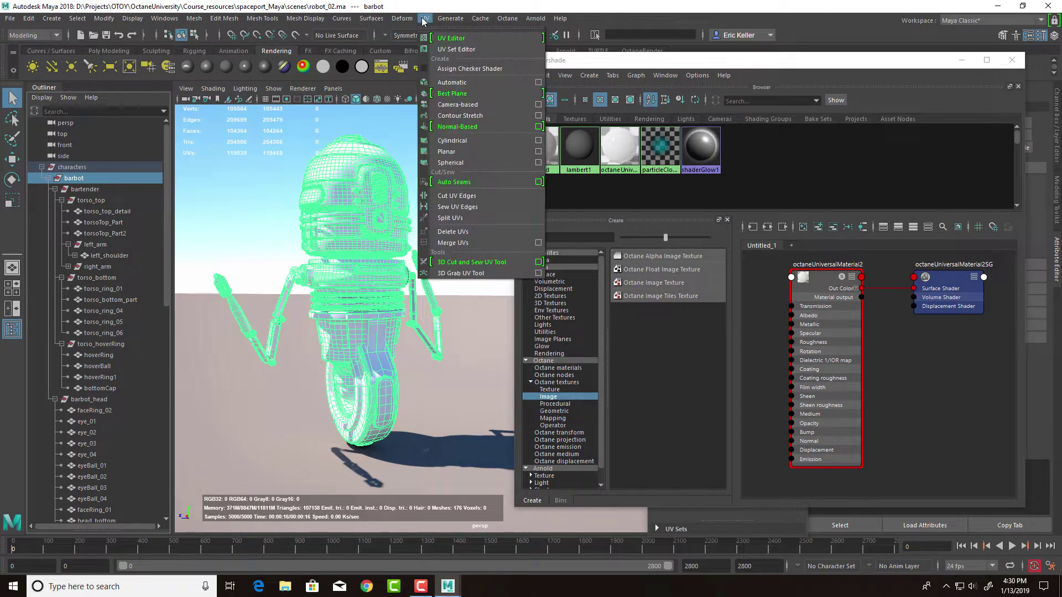
click(446, 39)
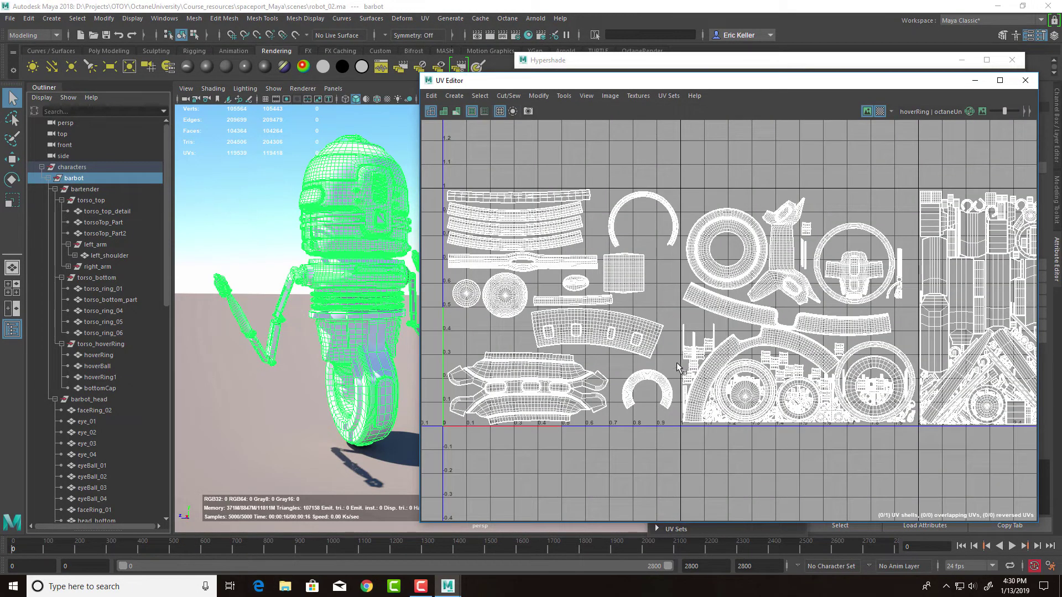
mouse_move(718, 350)
alt+middle_down()
mouse_move(678, 361)
mouse_move(706, 367)
alt+middle_up()
alt+right_drag(706, 367, 689, 347)
alt+middle_drag(689, 347, 640, 355)
alt+right_drag(640, 355, 625, 344)
alt+middle_drag(625, 344, 610, 349)
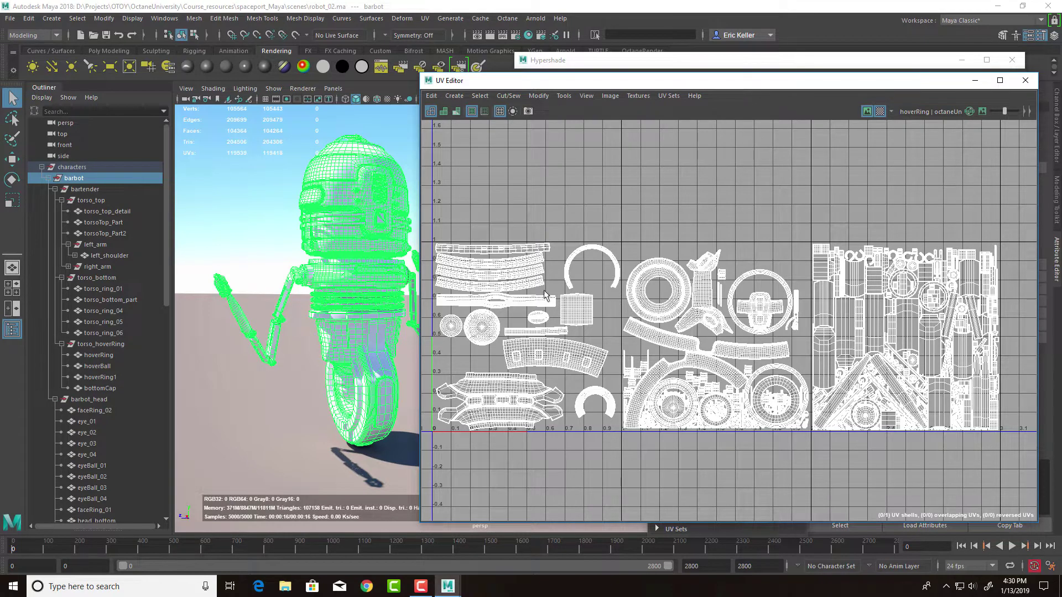
- Show torso_top_detail's UVs alone and zoom in on the 1001 tile
click(100, 212)
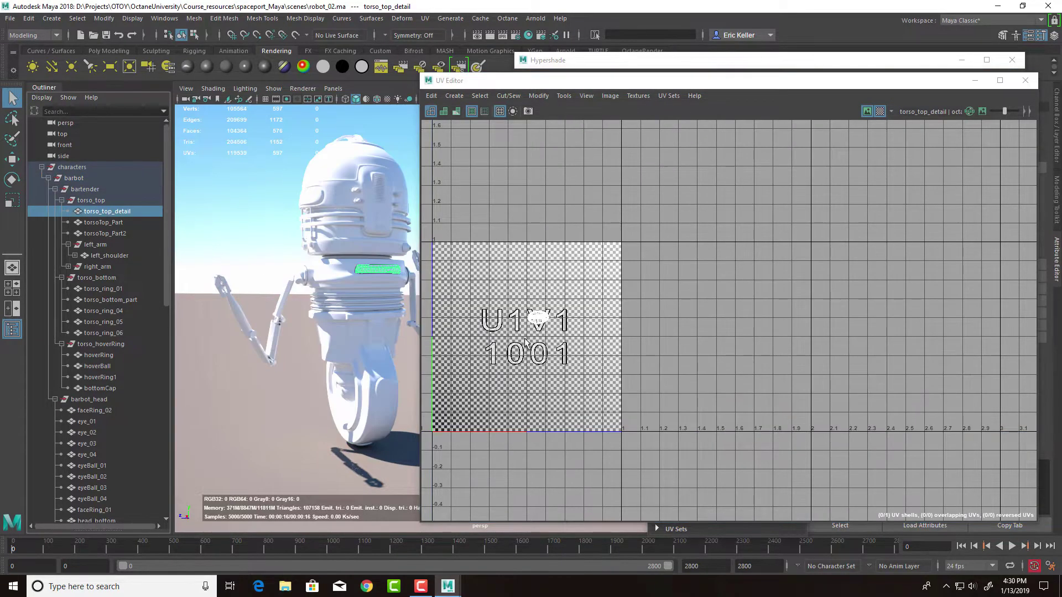
alt+middle_drag(540, 344, 653, 332)
alt+right_drag(654, 331, 789, 398)
mouse_move(628, 351)
alt+middle_down()
mouse_move(643, 327)
mouse_move(626, 338)
alt+middle_up()
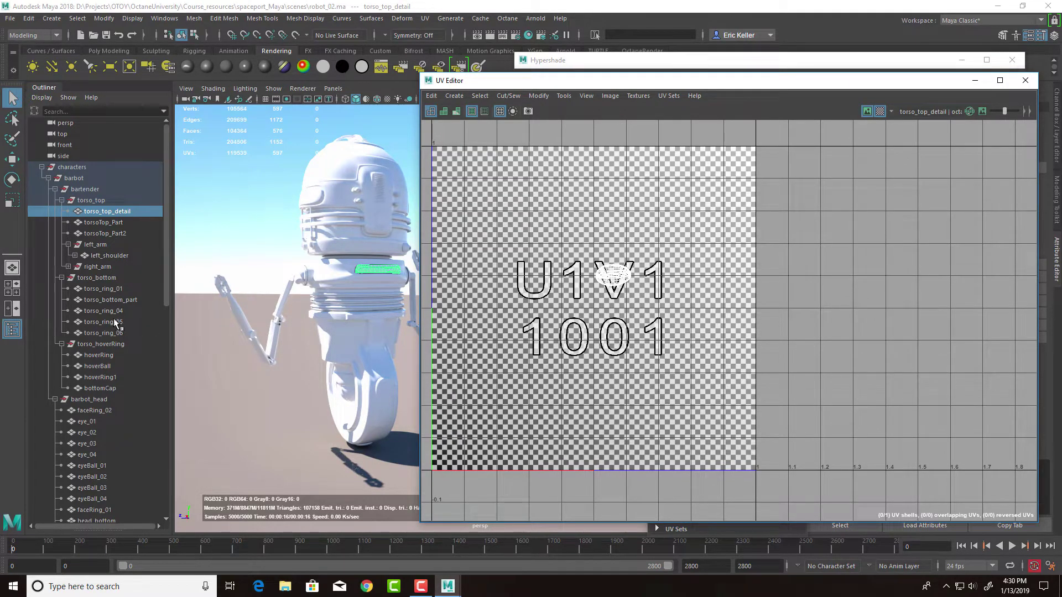
- Show torso_ring_01, hoverRing and eye_01 UVs, centring the eye's 1002 tile
click(103, 288)
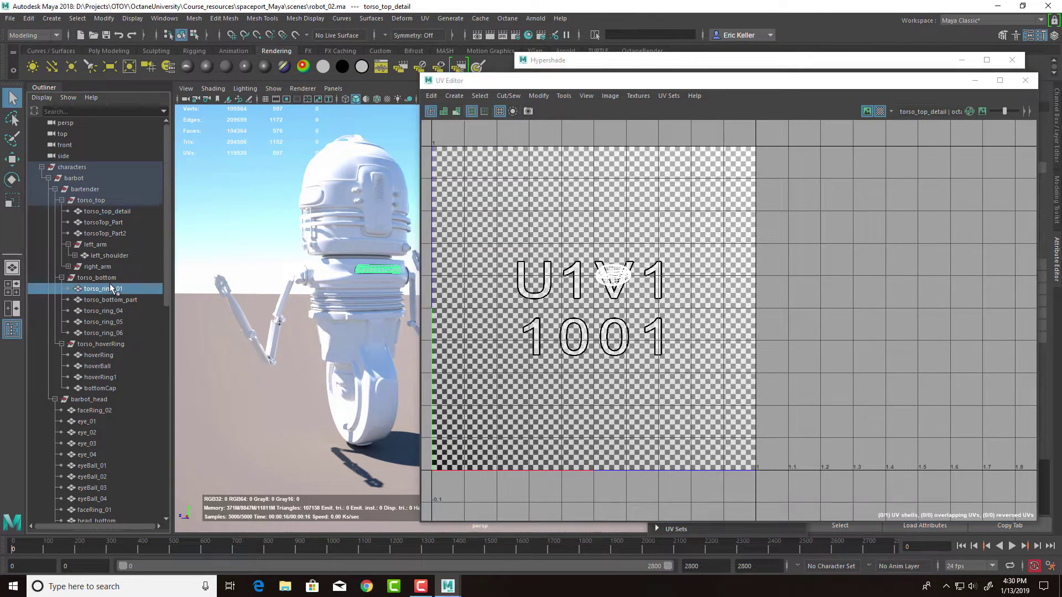
click(100, 356)
click(94, 421)
scroll(741, 403, down, 1)
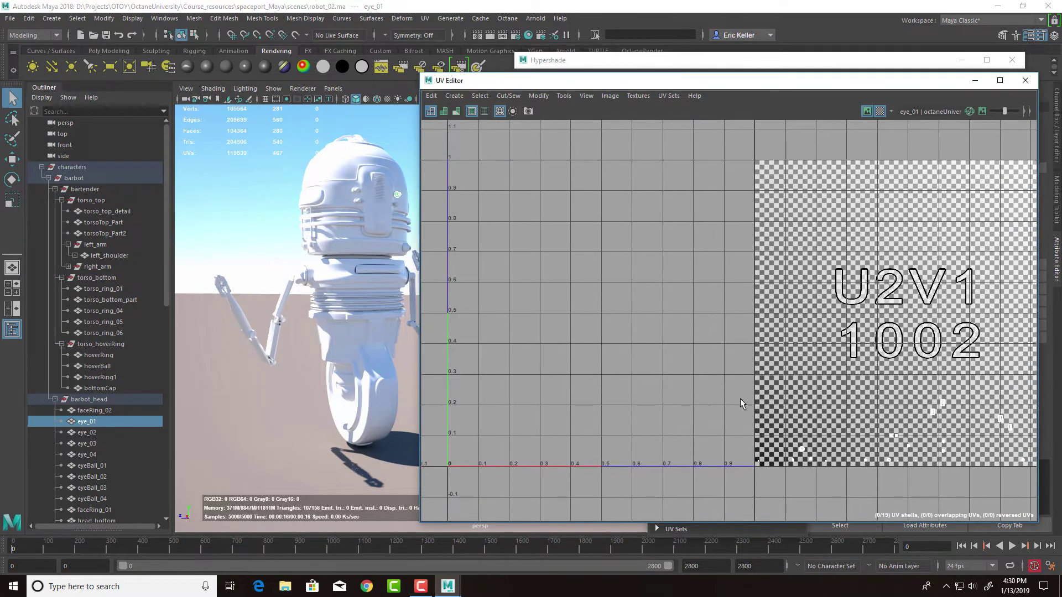
alt+middle_drag(741, 404, 527, 385)
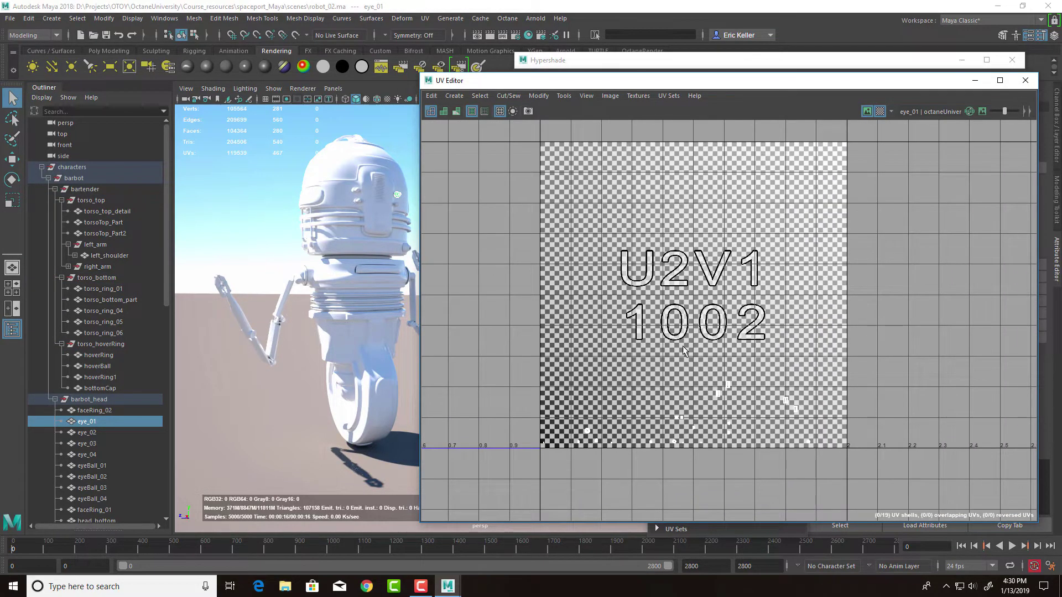
- Show left_shoulder's UVs in the 1003 tile, then move the UV window aside to uncover the graph
click(106, 256)
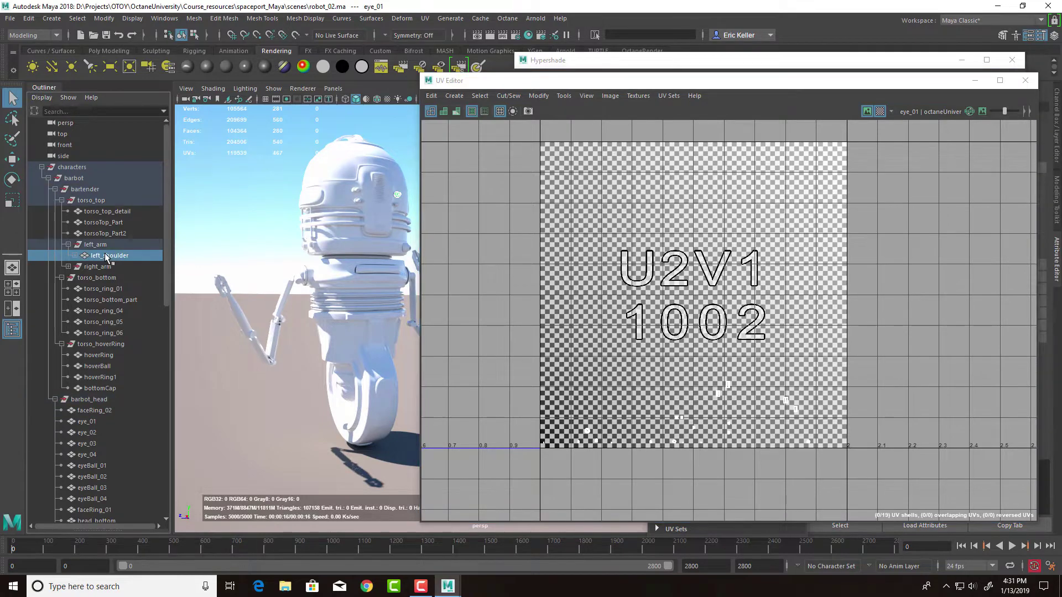
alt+middle_drag(759, 379, 438, 412)
scroll(565, 394, up, 2)
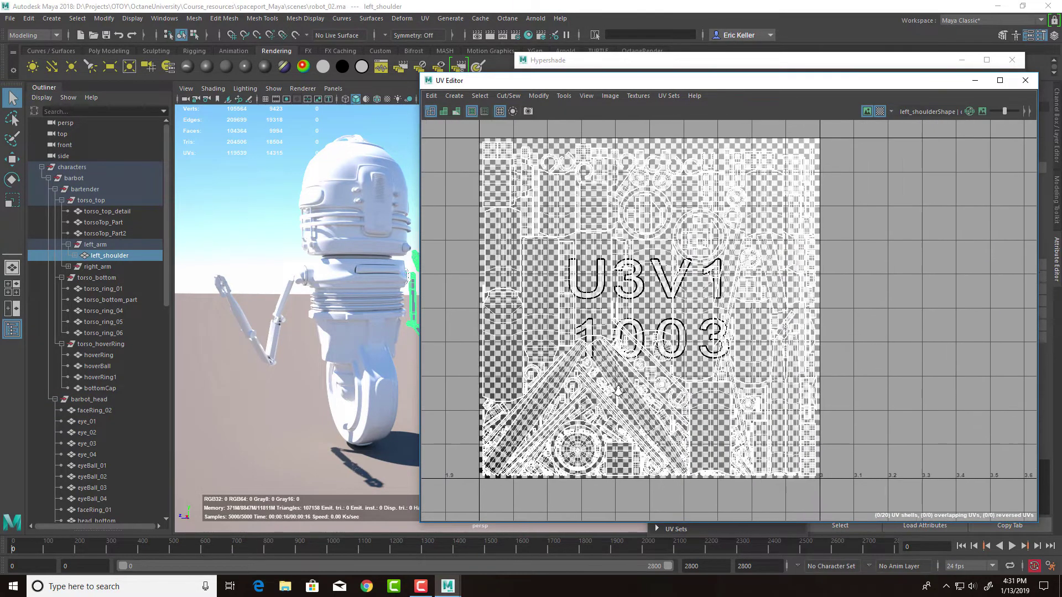
alt+middle_drag(679, 348, 684, 369)
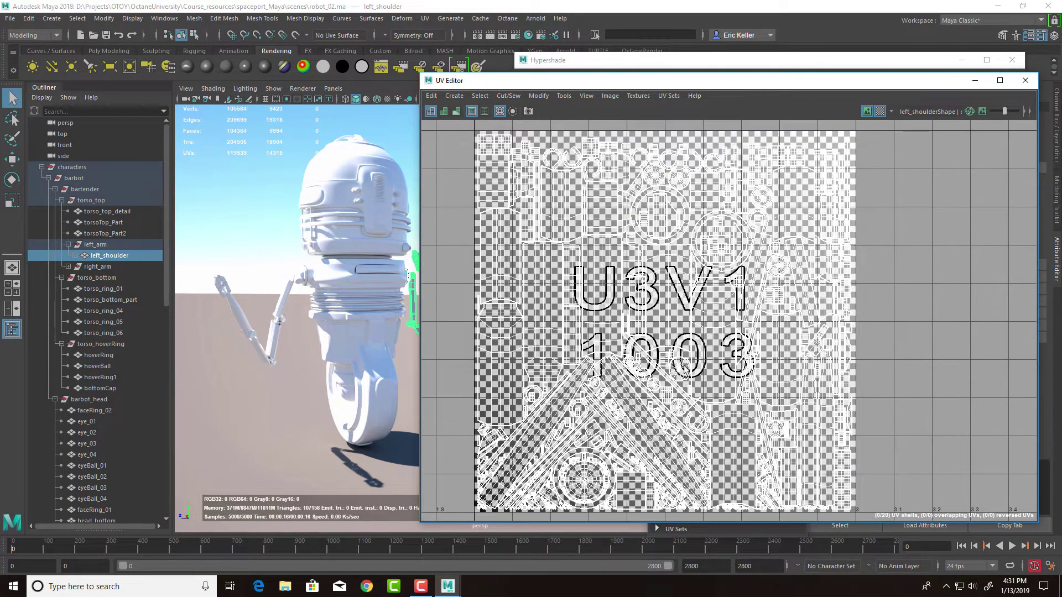
scroll(732, 384, down, 4)
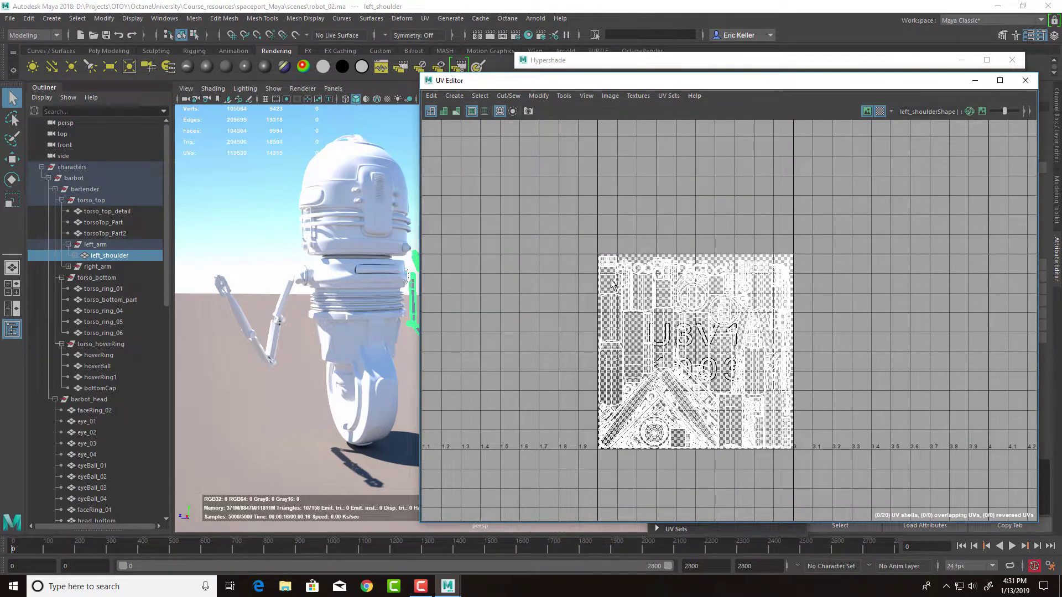
alt+middle_drag(611, 284, 735, 277)
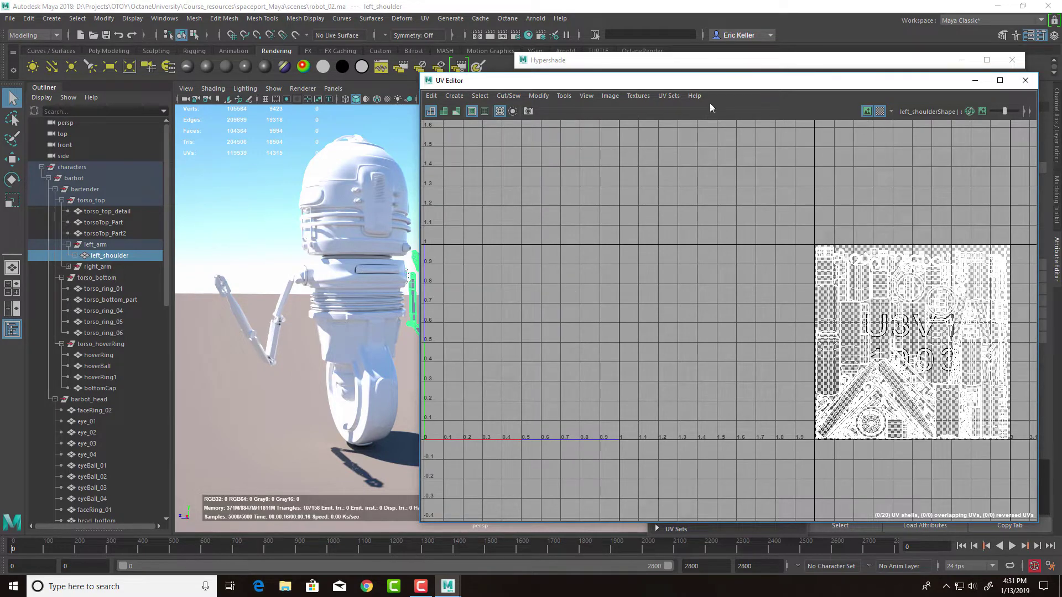
drag(712, 86, 662, 164)
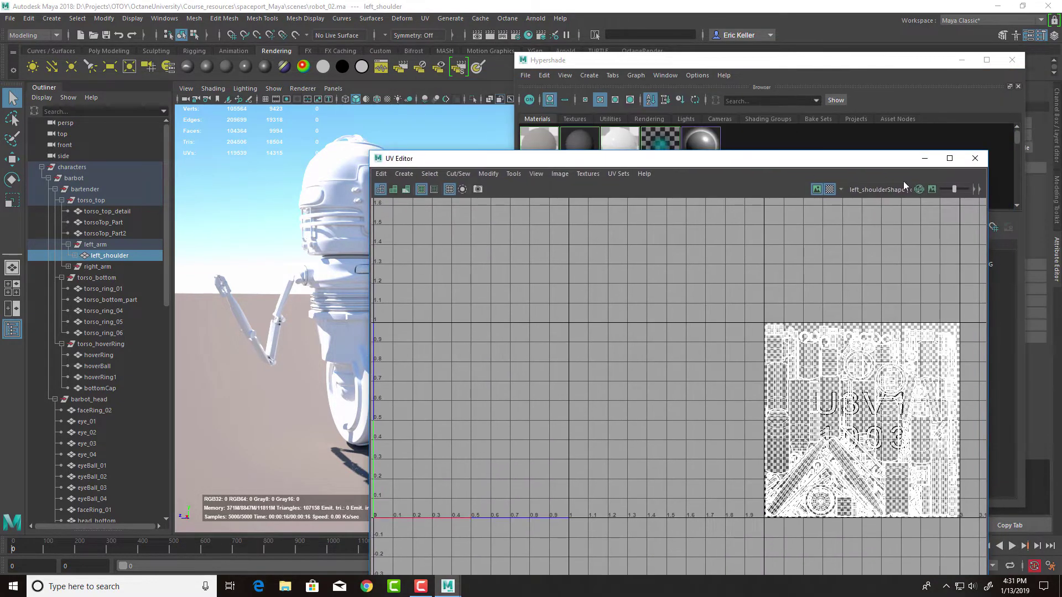
drag(840, 160, 587, 163)
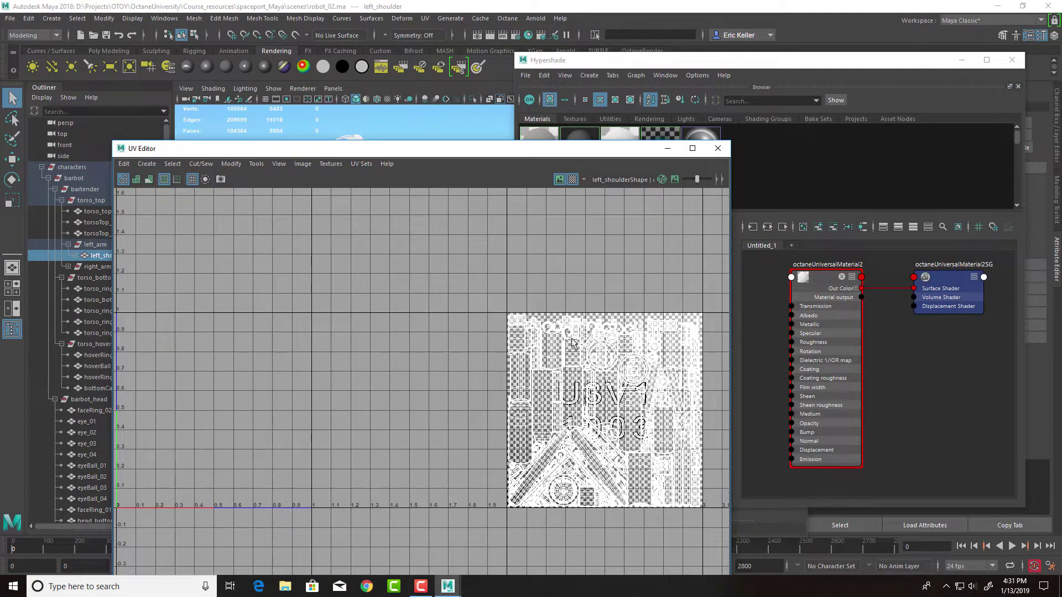
- Close the UV window, select octaneUniversalMaterial2 and arrange the Hypershade node graph
click(717, 149)
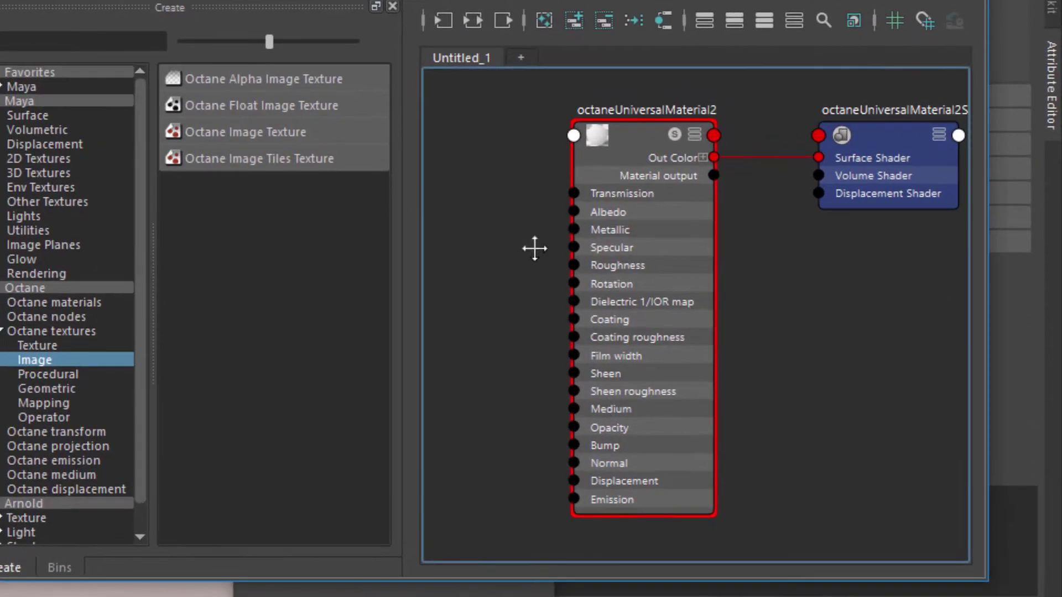
click(638, 133)
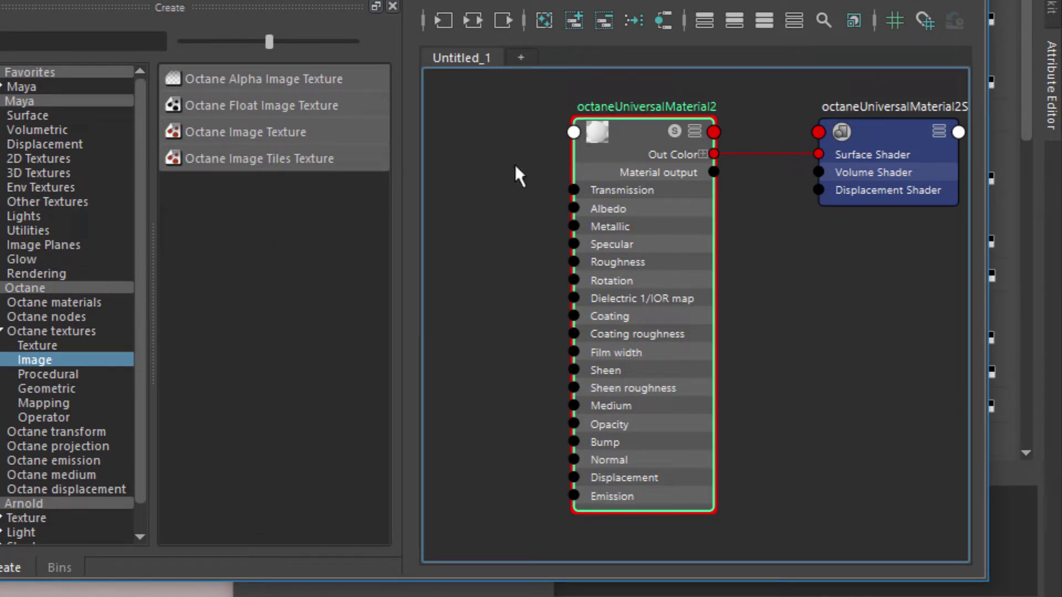
mouse_move(492, 185)
alt+middle_down()
mouse_move(467, 190)
mouse_move(481, 177)
alt+middle_up()
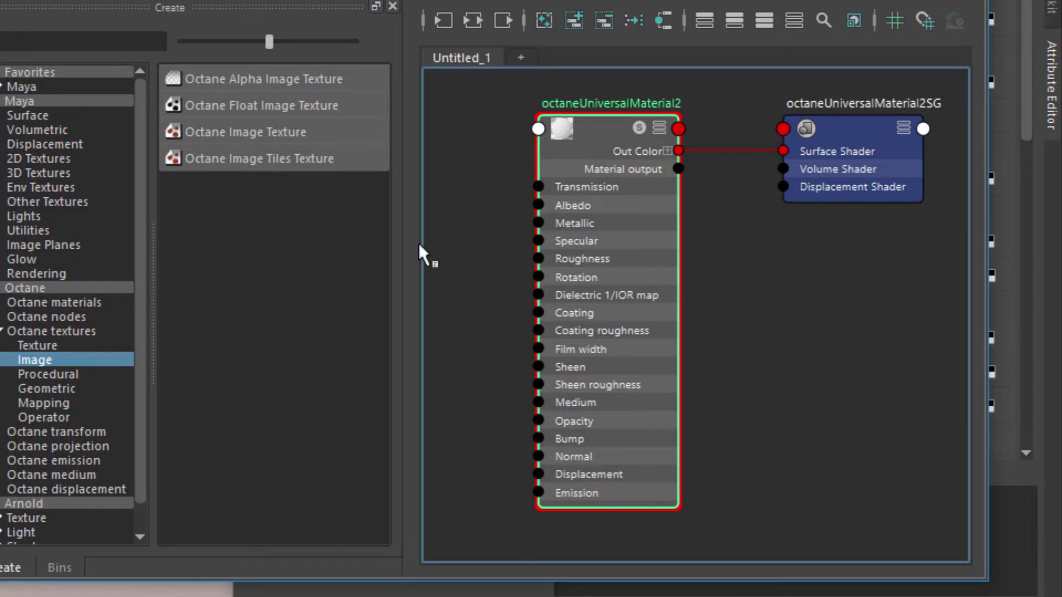
drag(403, 249, 325, 260)
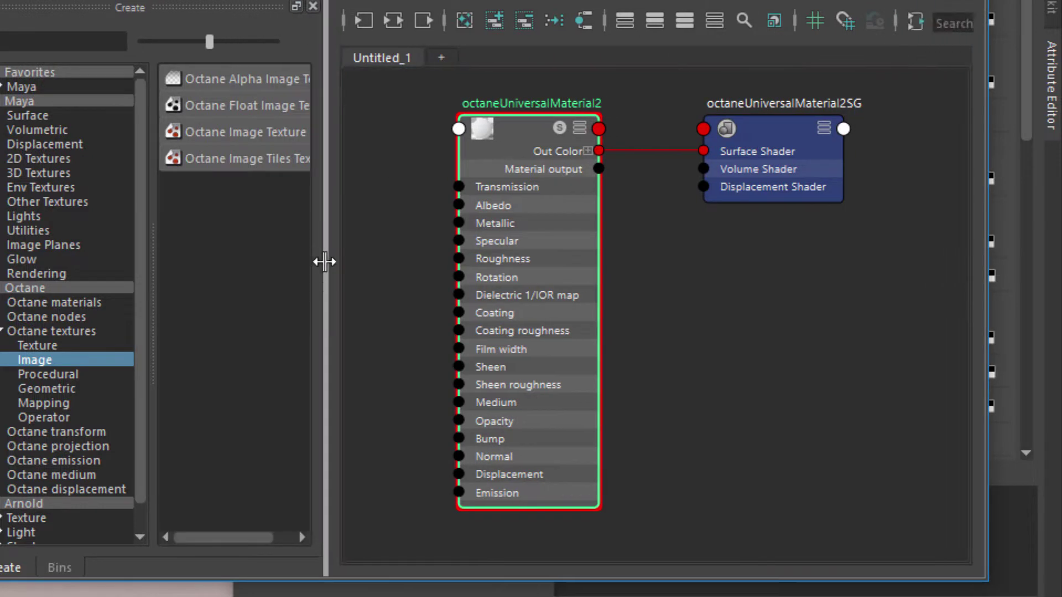
alt+middle_drag(359, 271, 455, 283)
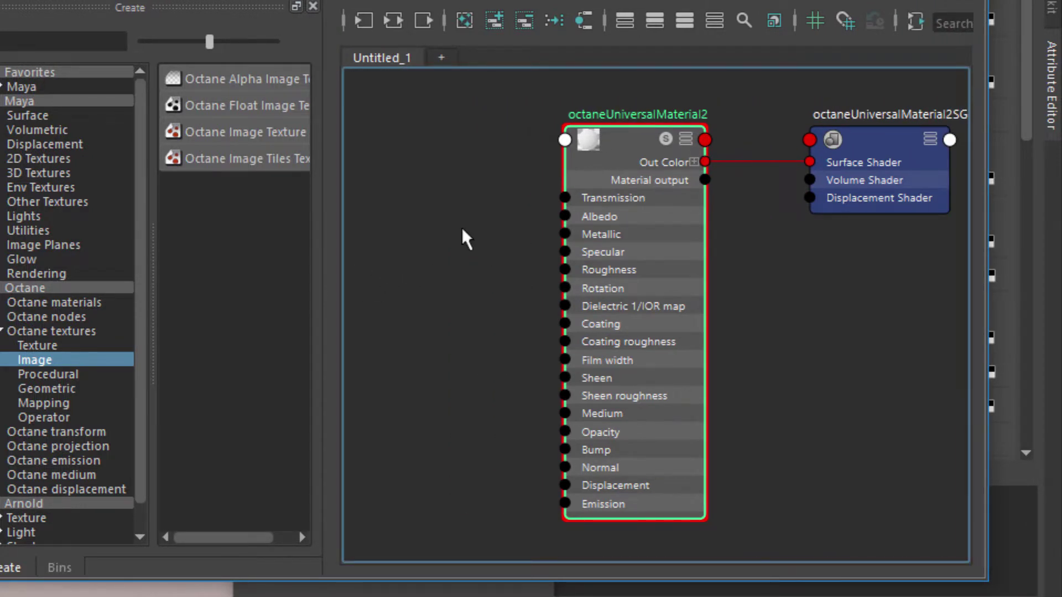
alt+middle_drag(362, 227, 394, 217)
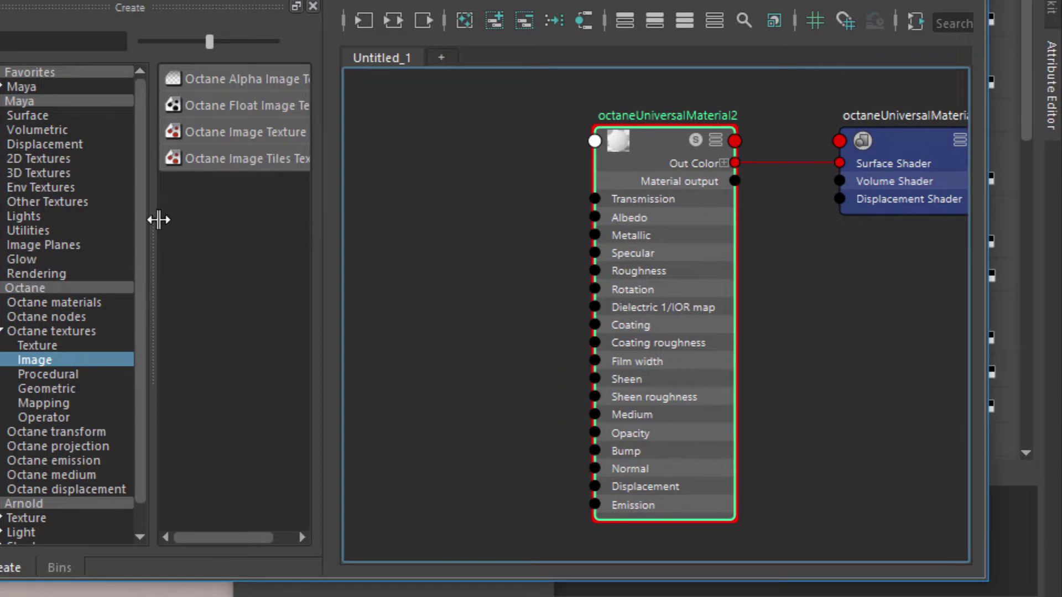
drag(150, 221, 50, 223)
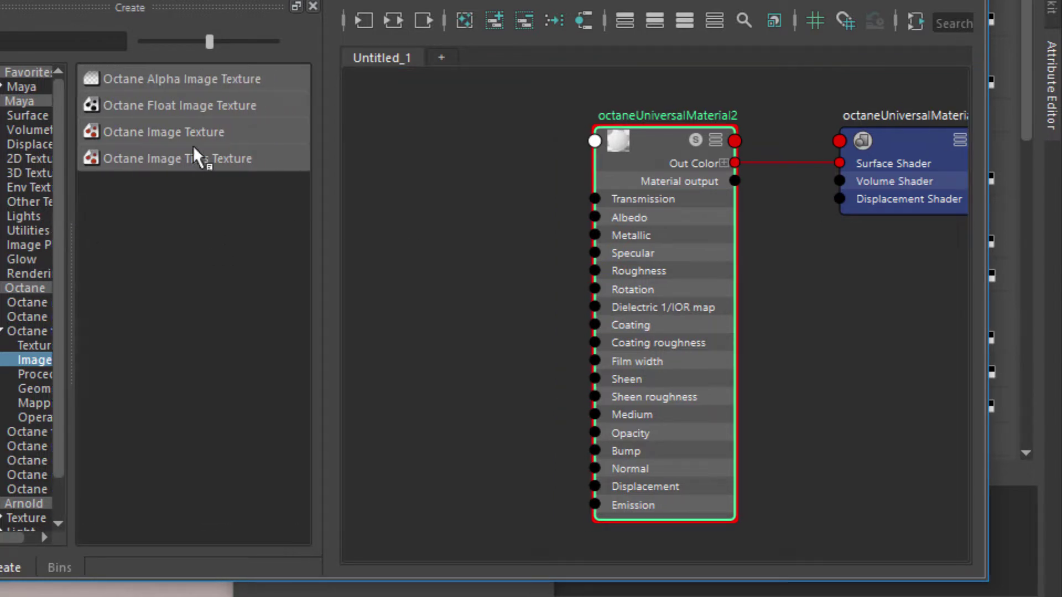
- Add an Octane Image Tiles Texture node and connect it to octaneUniversalMaterial2's Albedo
drag(204, 161, 188, 163)
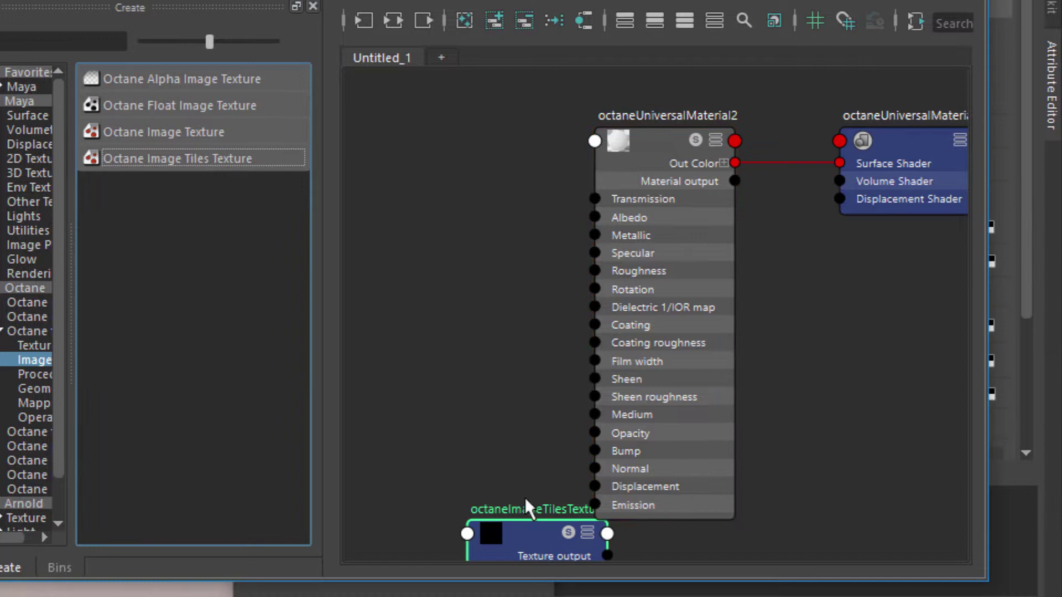
drag(531, 505, 469, 140)
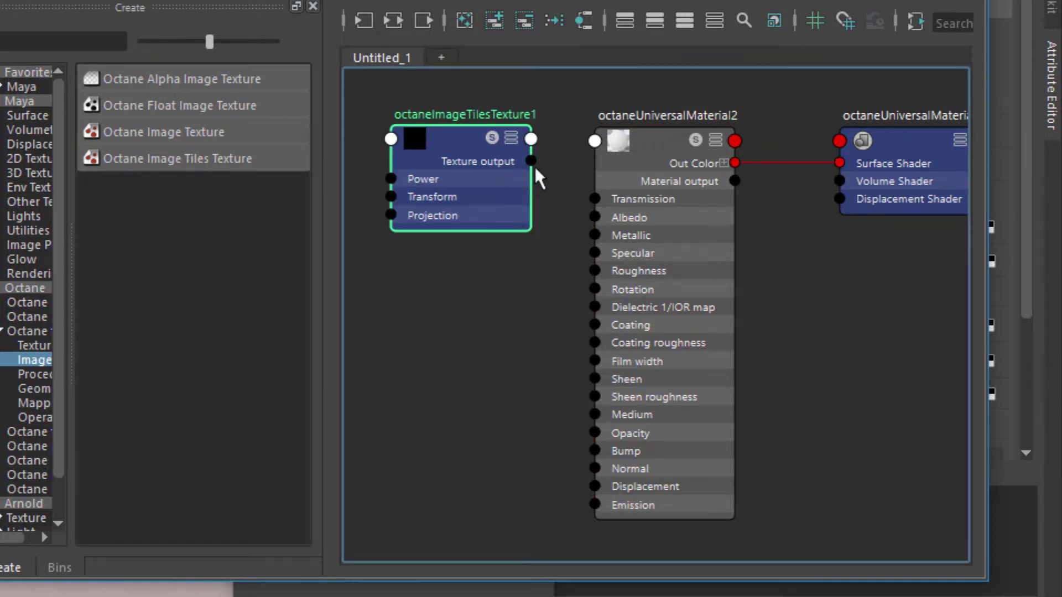
drag(531, 161, 597, 218)
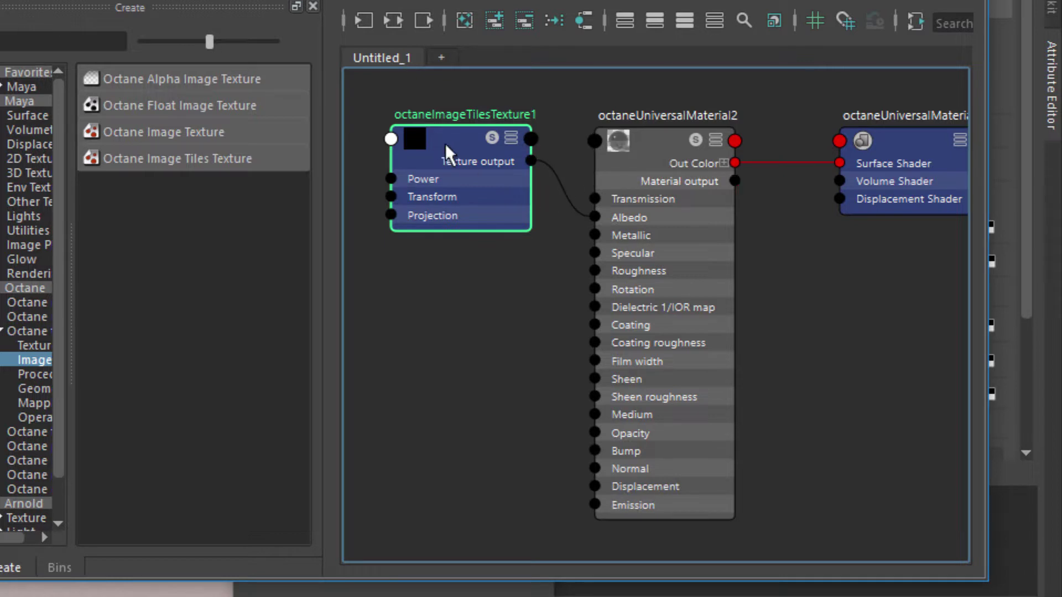
drag(445, 149, 452, 164)
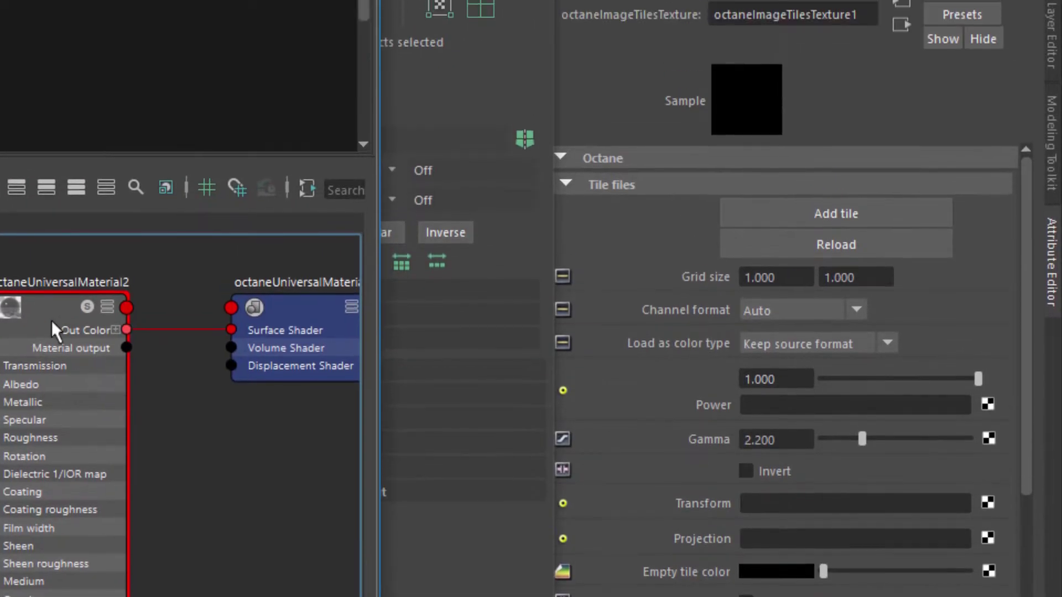
click(51, 329)
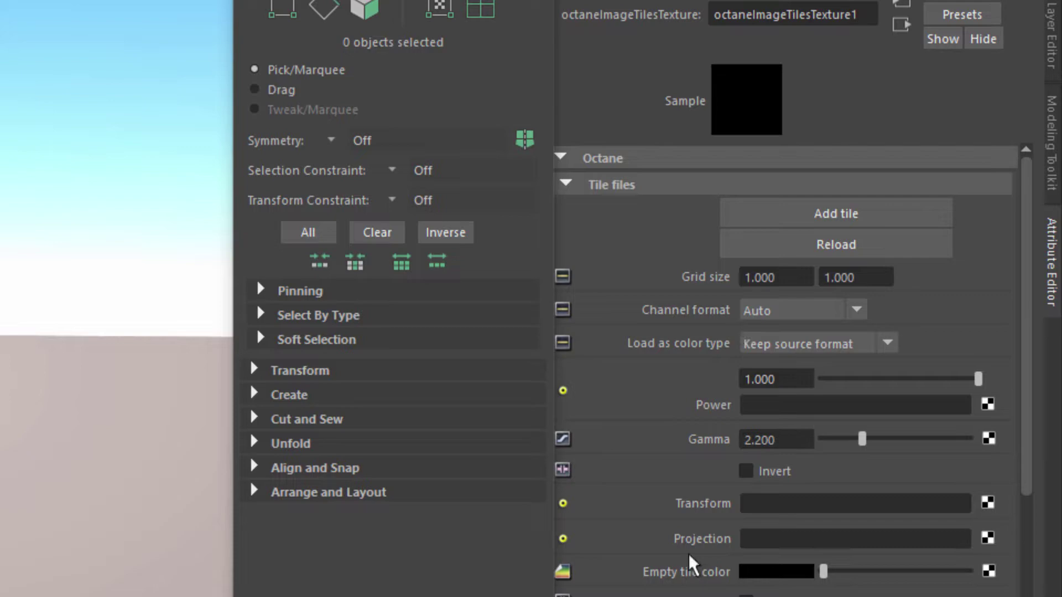
alt+middle_drag(32, 454, 171, 432)
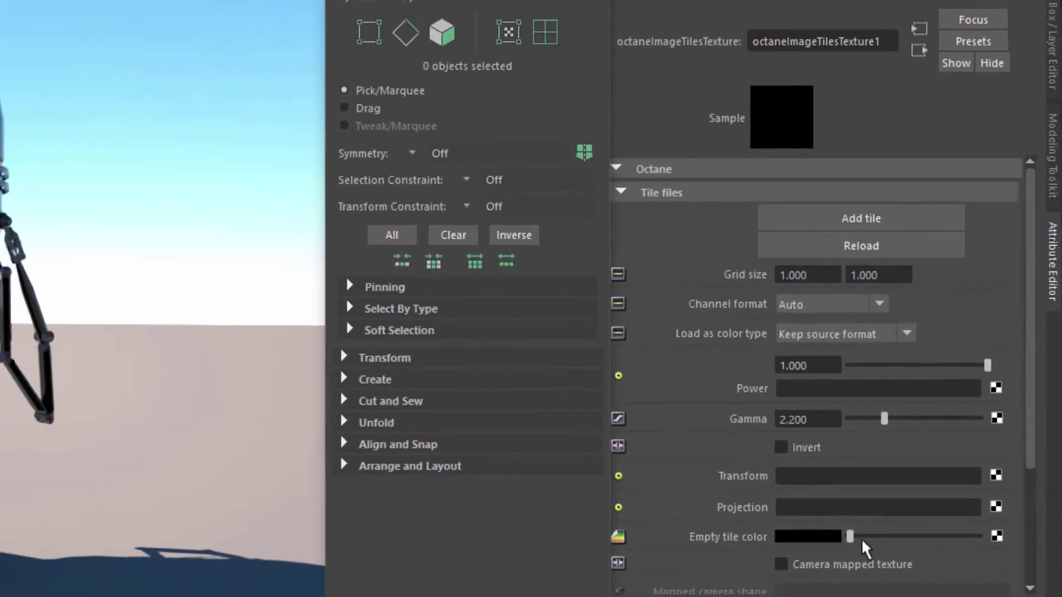
mouse_move(850, 537)
mouse_down()
mouse_move(963, 538)
mouse_move(864, 538)
mouse_up()
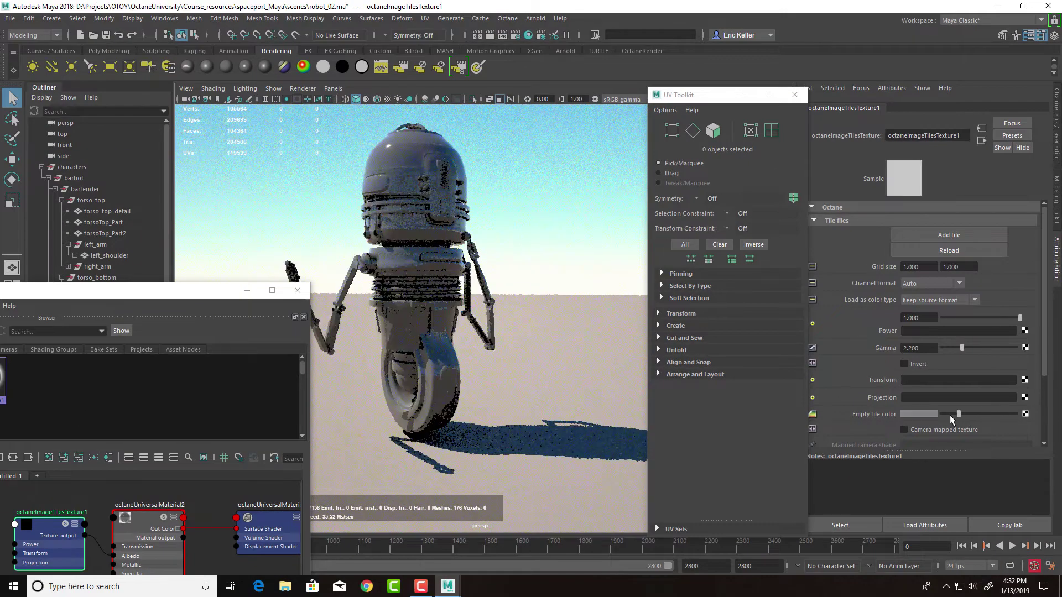
drag(950, 415, 920, 413)
click(920, 412)
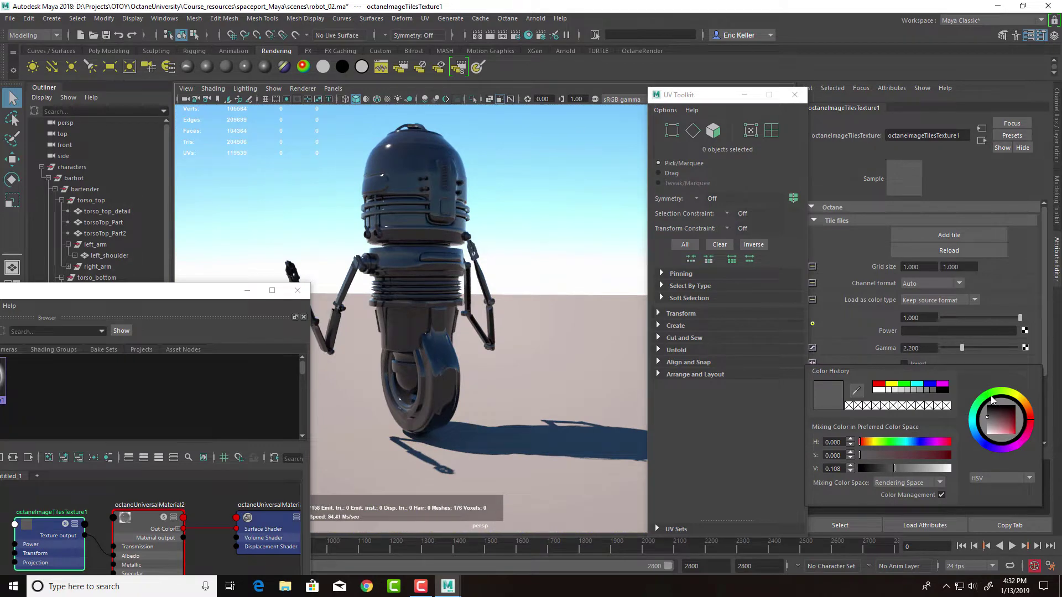
drag(990, 396, 1002, 416)
click(1015, 433)
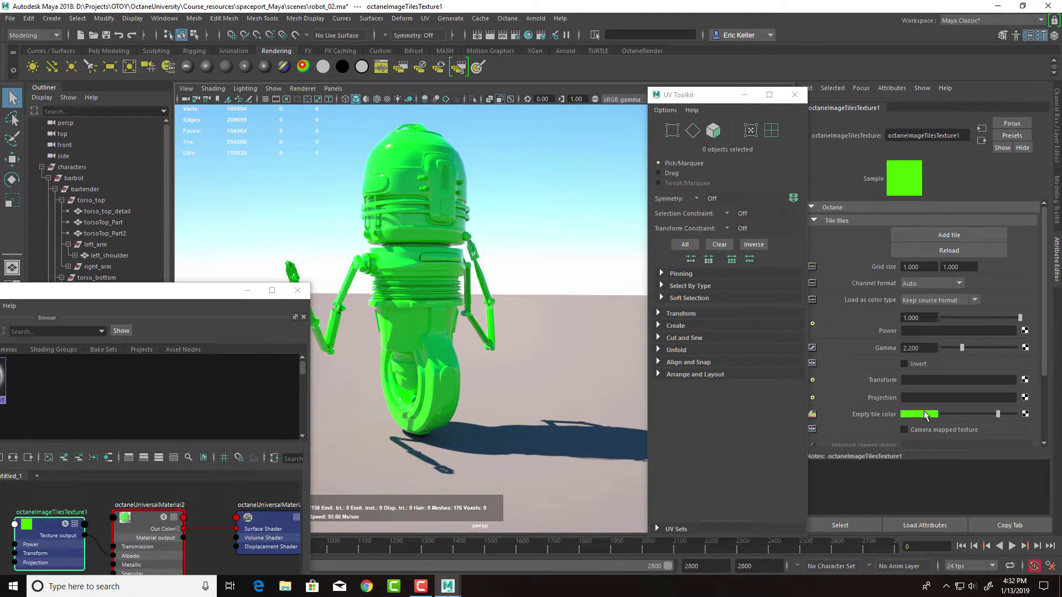
drag(954, 413, 900, 421)
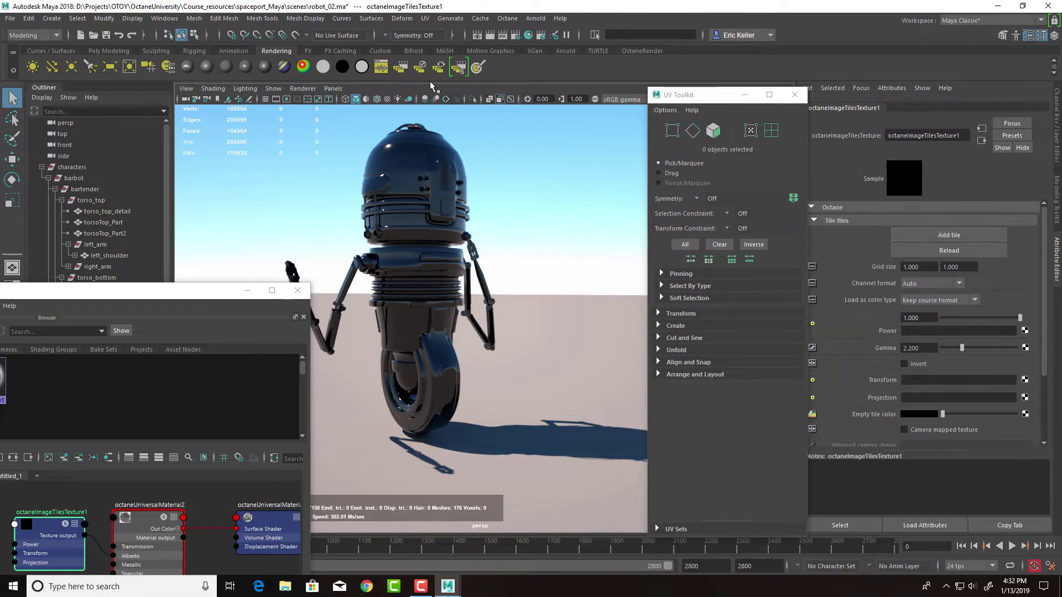
- Reopen the UV Editor and view the whole barbot's UVs across all three tiles
click(87, 200)
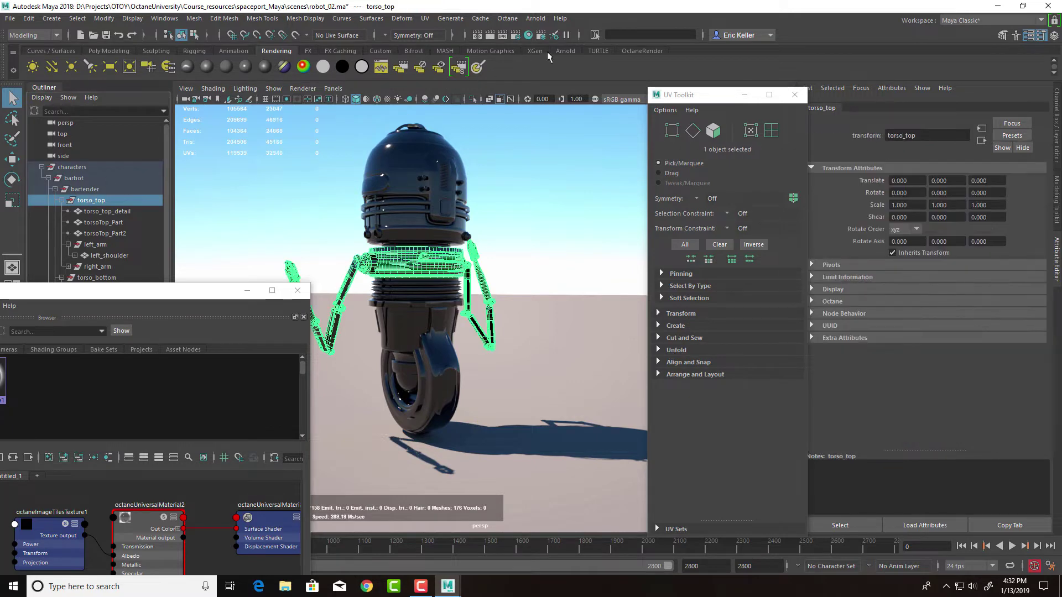
click(424, 18)
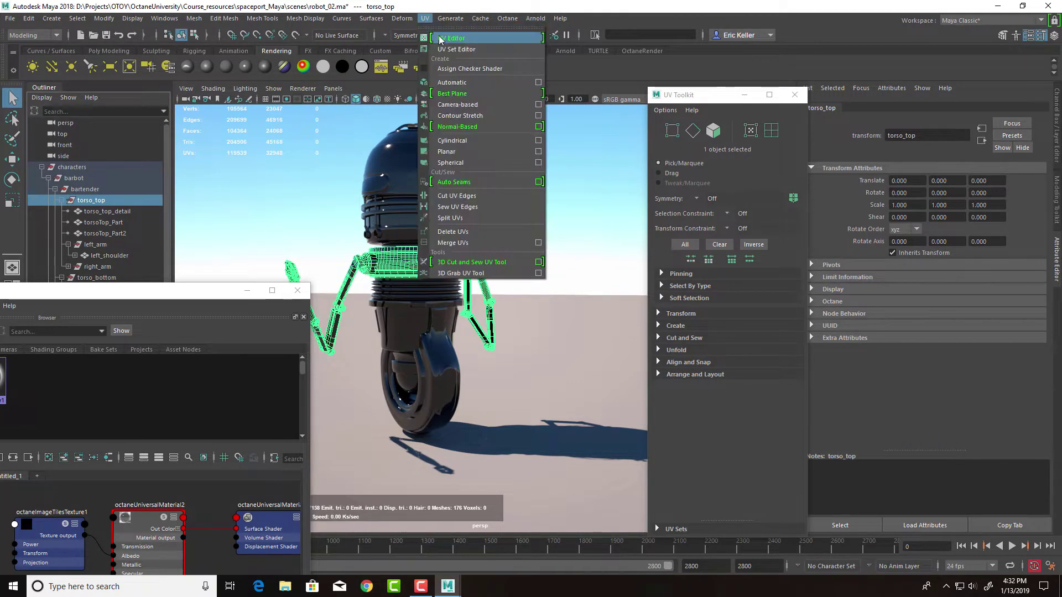
click(442, 39)
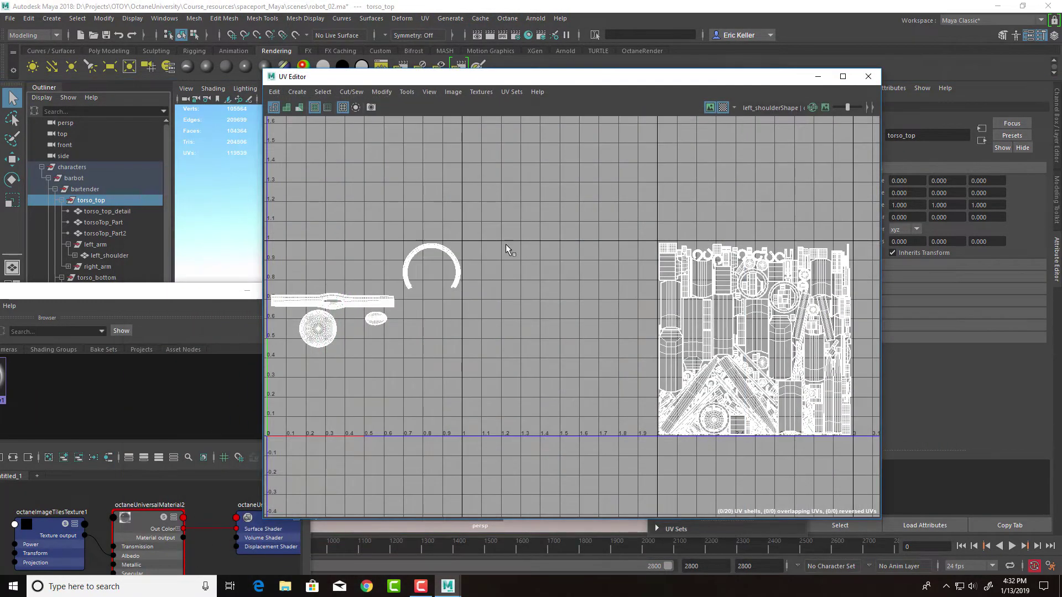
click(74, 178)
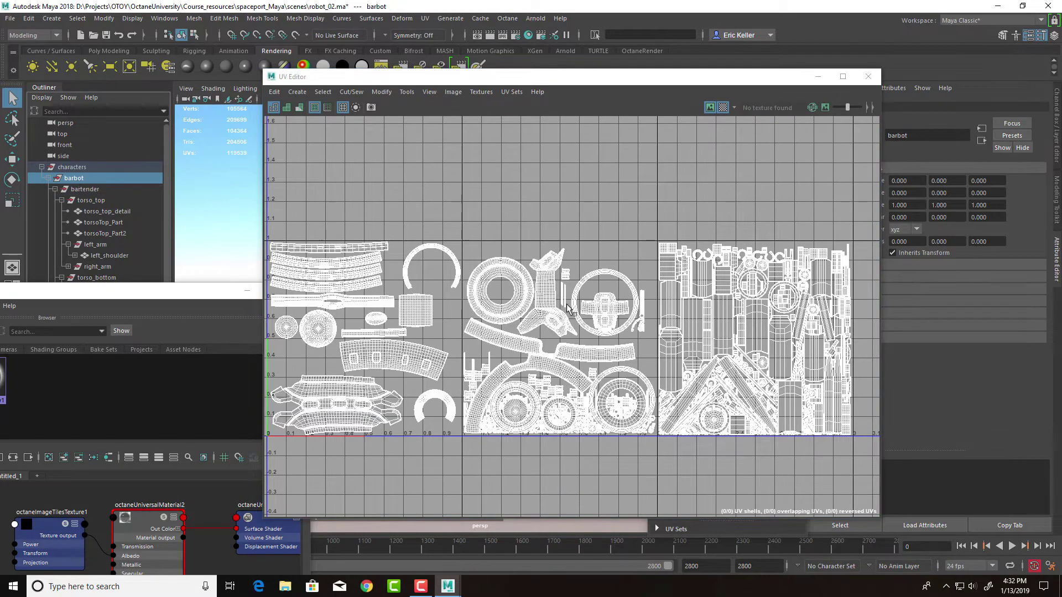
alt+middle_drag(518, 304, 543, 294)
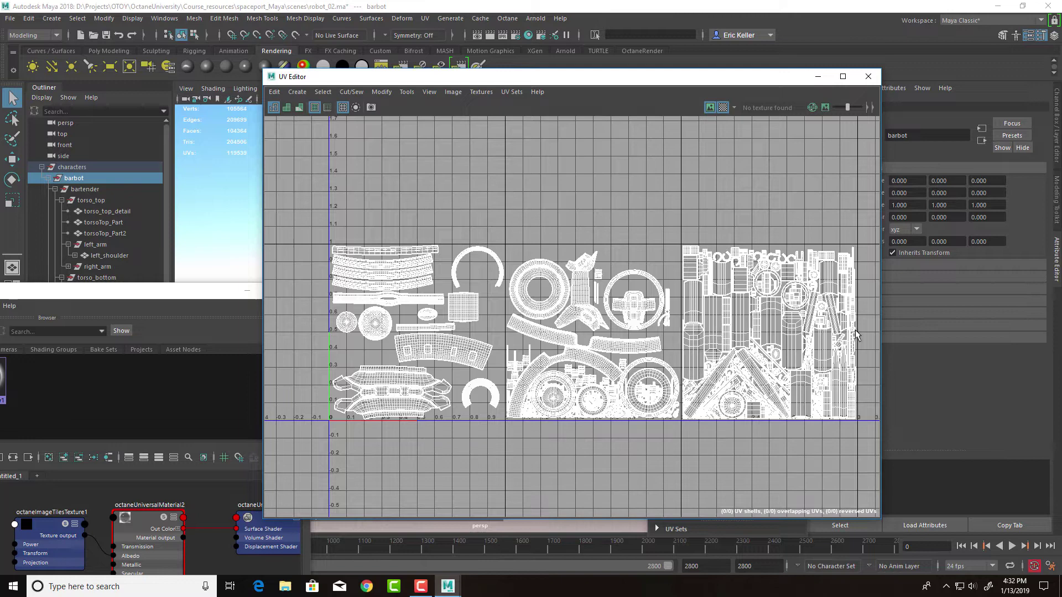
- Close the UV Editor and UV Toolkit and select the image tiles texture node
click(867, 76)
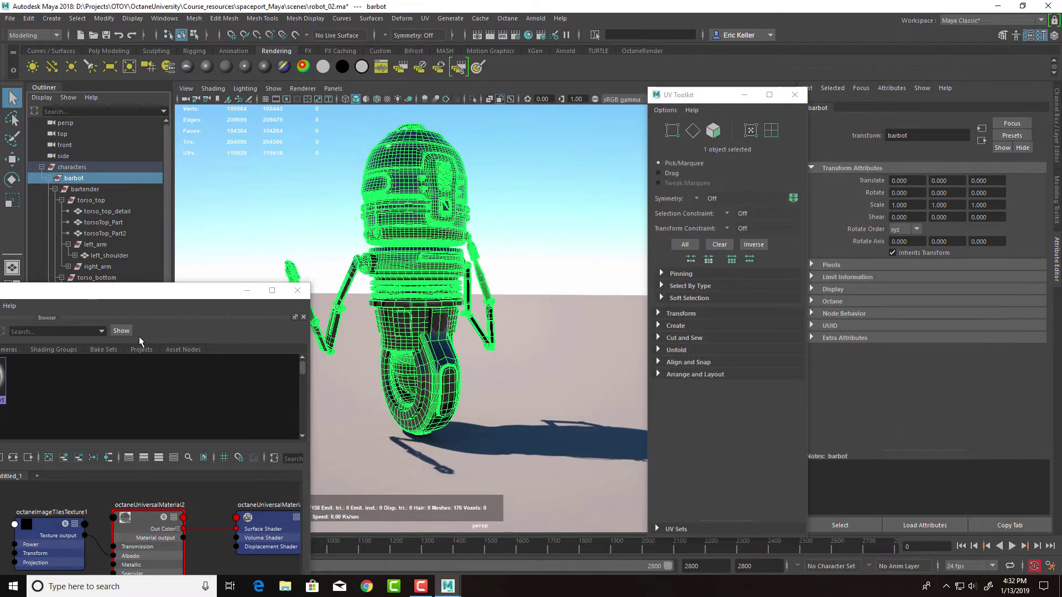
drag(201, 292, 131, 93)
click(185, 412)
click(795, 95)
alt+middle_drag(519, 451, 626, 445)
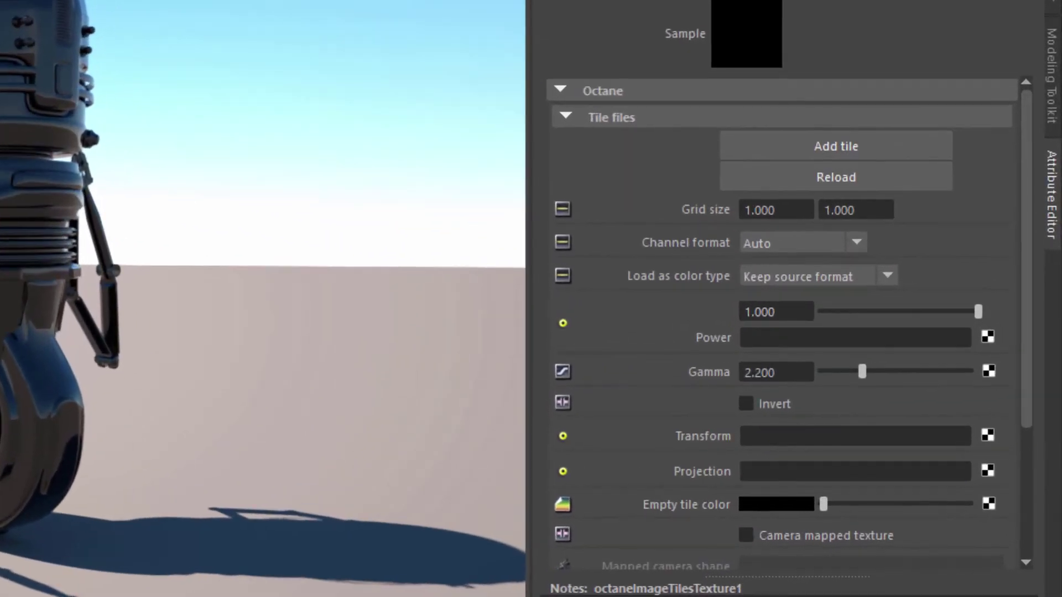
- Add three empty slots to the Tile files list and browse for the first tile's image
click(822, 148)
click(785, 185)
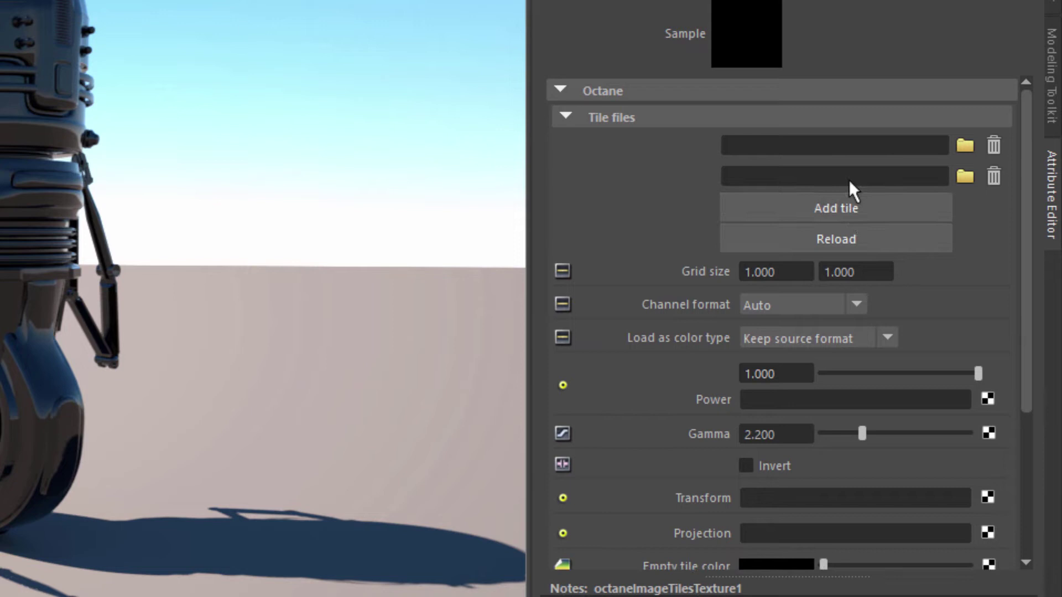
click(855, 213)
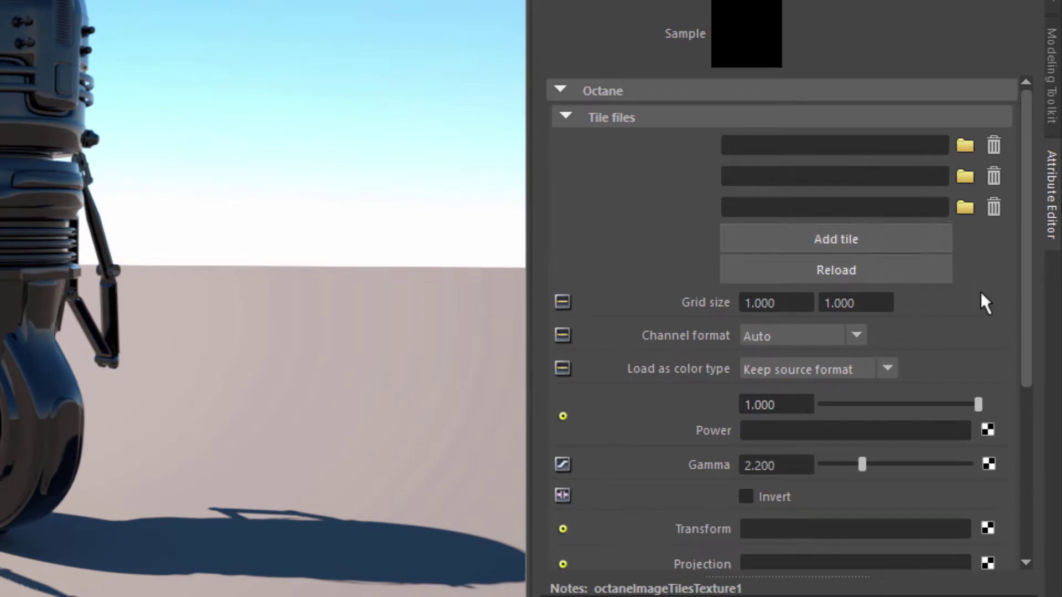
click(965, 146)
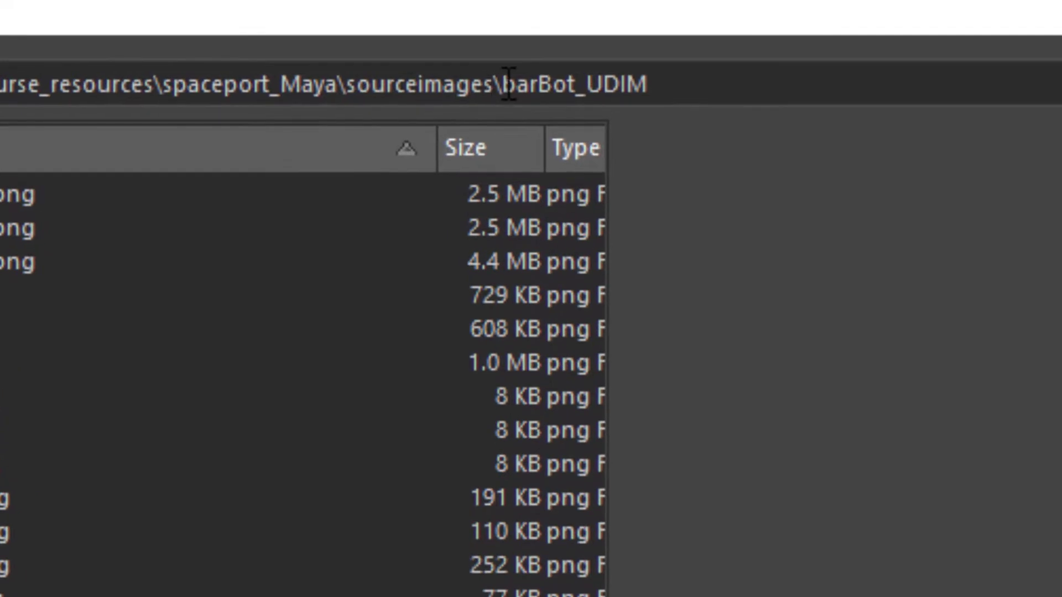
- Point out the sourceimages\barBot_UDIM folder path holding the 1001–1003 tile PNGs
drag(508, 84, 579, 82)
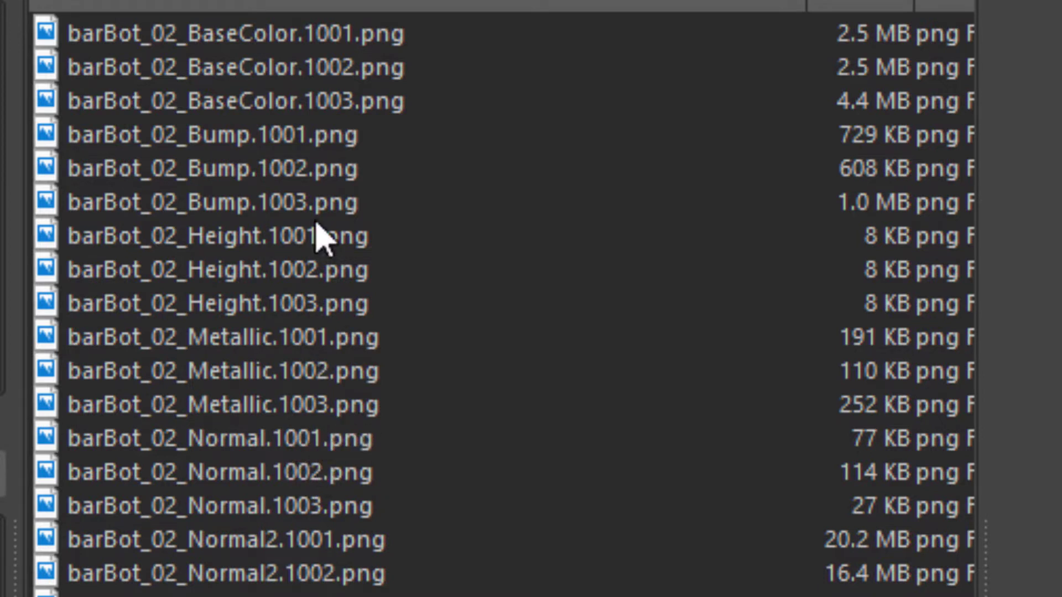
- Load barBot_02_BaseColor.1001, .1002 and .1003 PNGs into the three tiles and reload
click(269, 35)
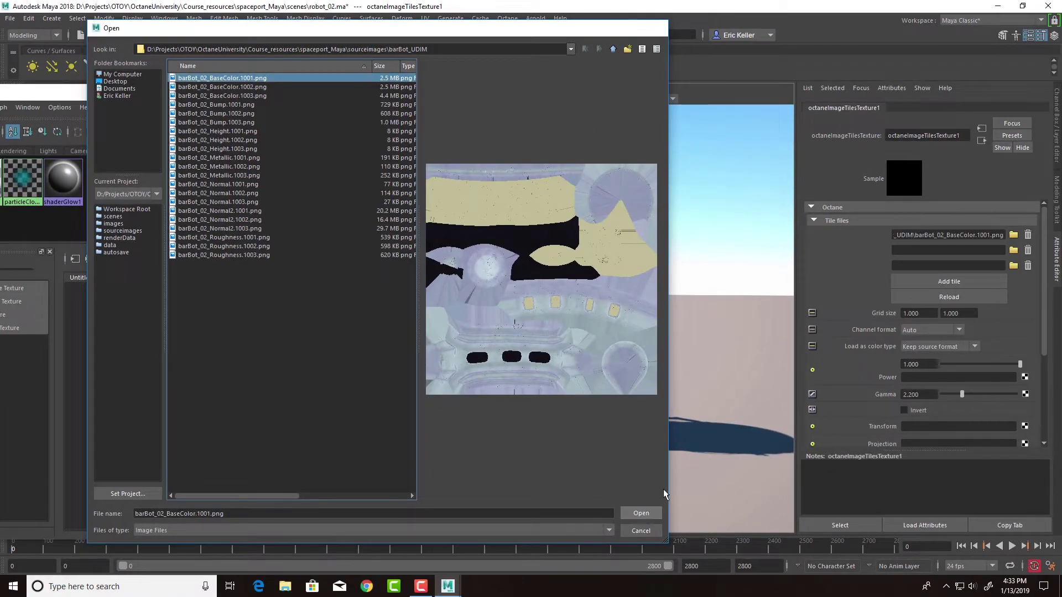
click(640, 510)
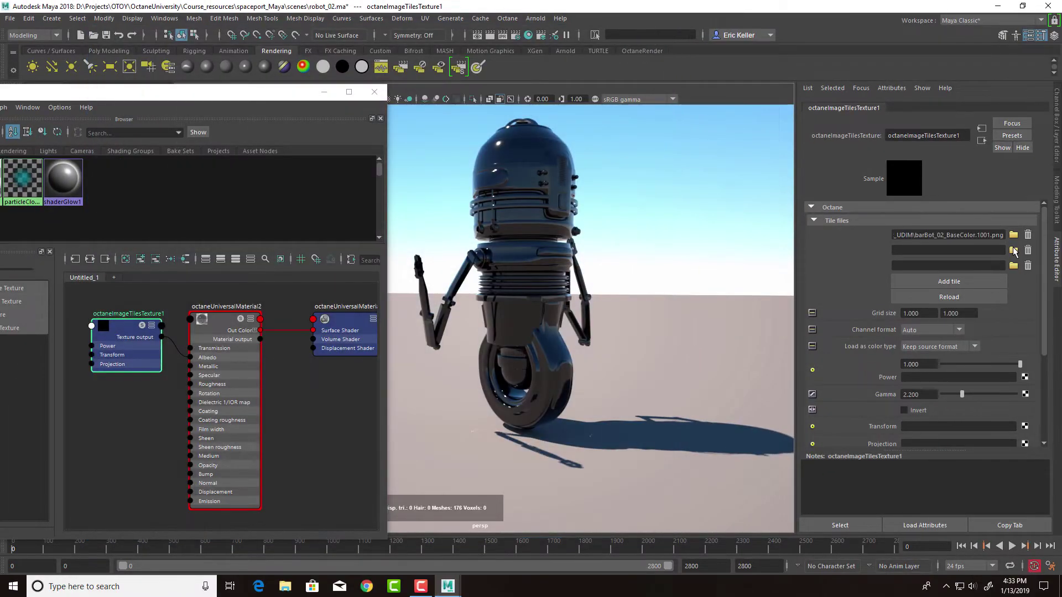
click(1013, 250)
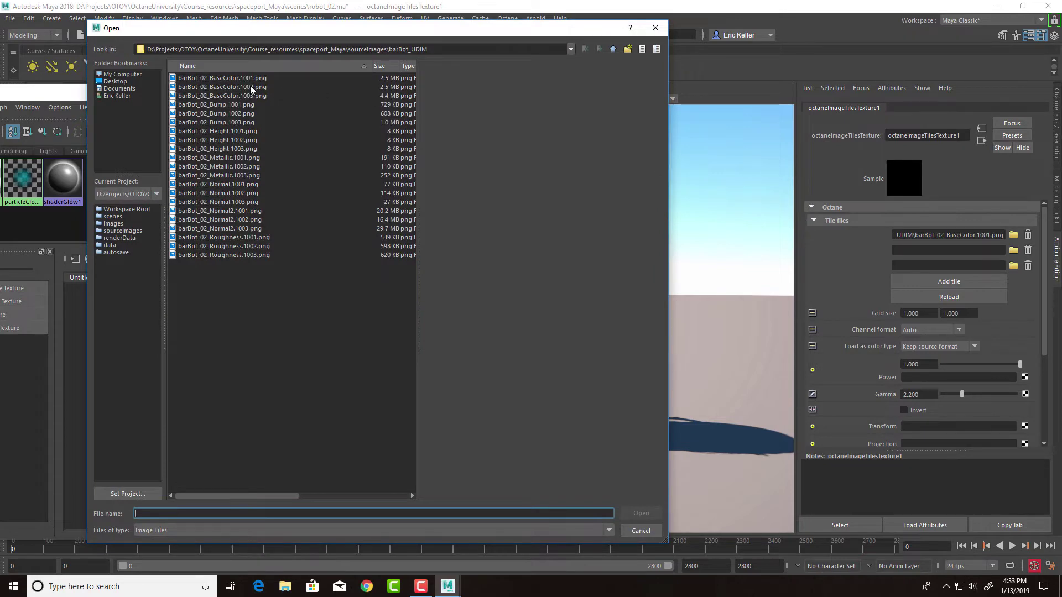
click(252, 87)
click(640, 514)
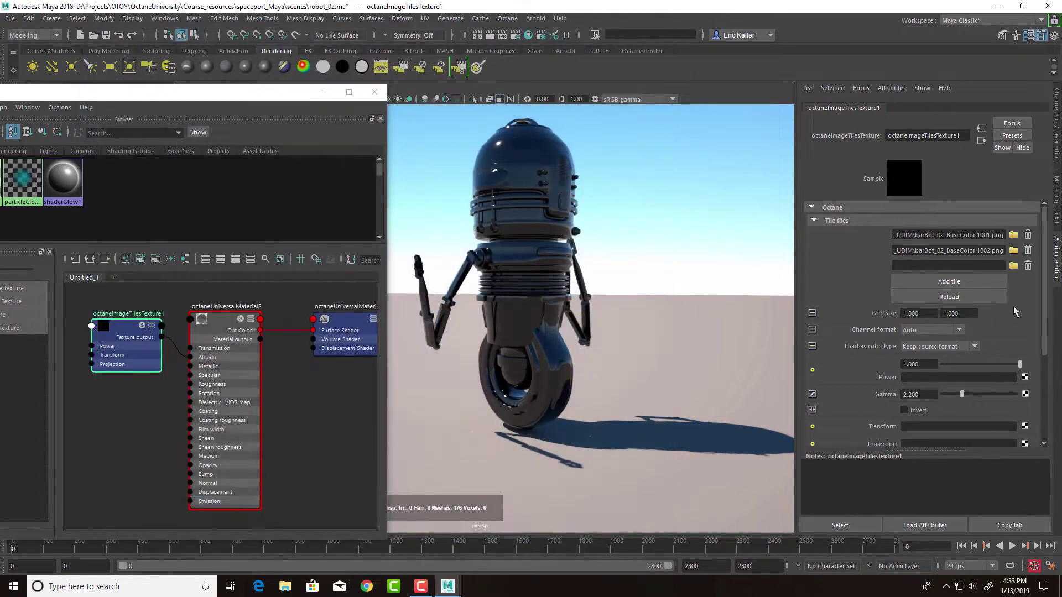
click(1013, 266)
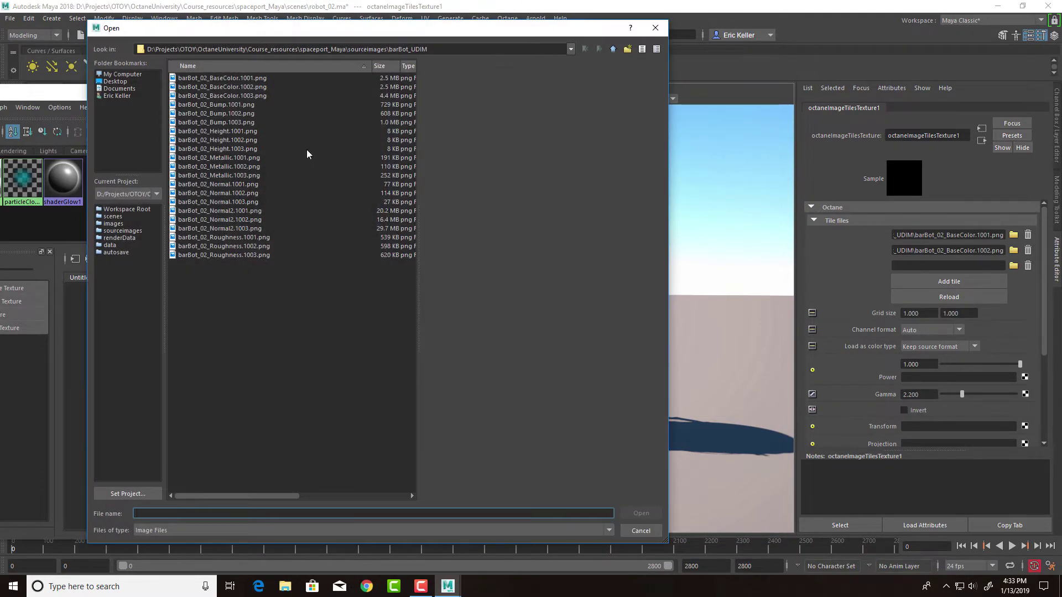
click(227, 95)
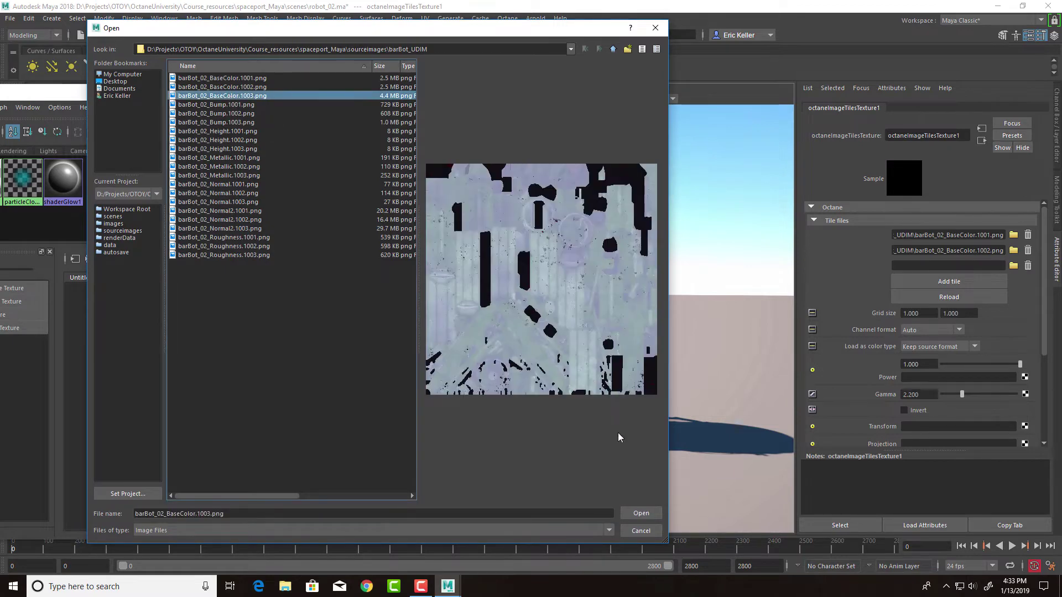
click(653, 513)
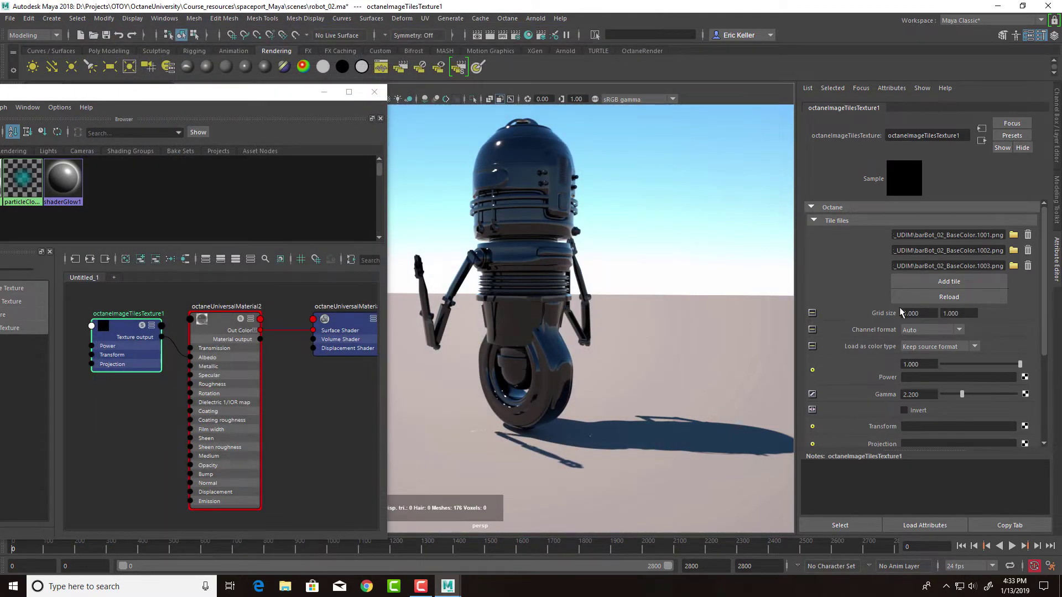
click(951, 298)
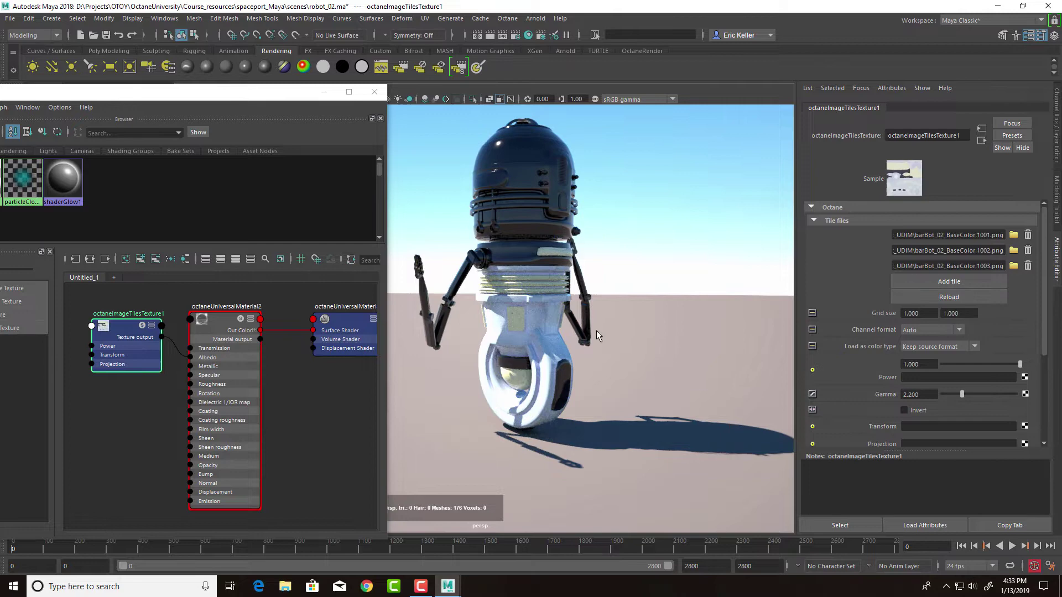
alt+drag(596, 331, 505, 305)
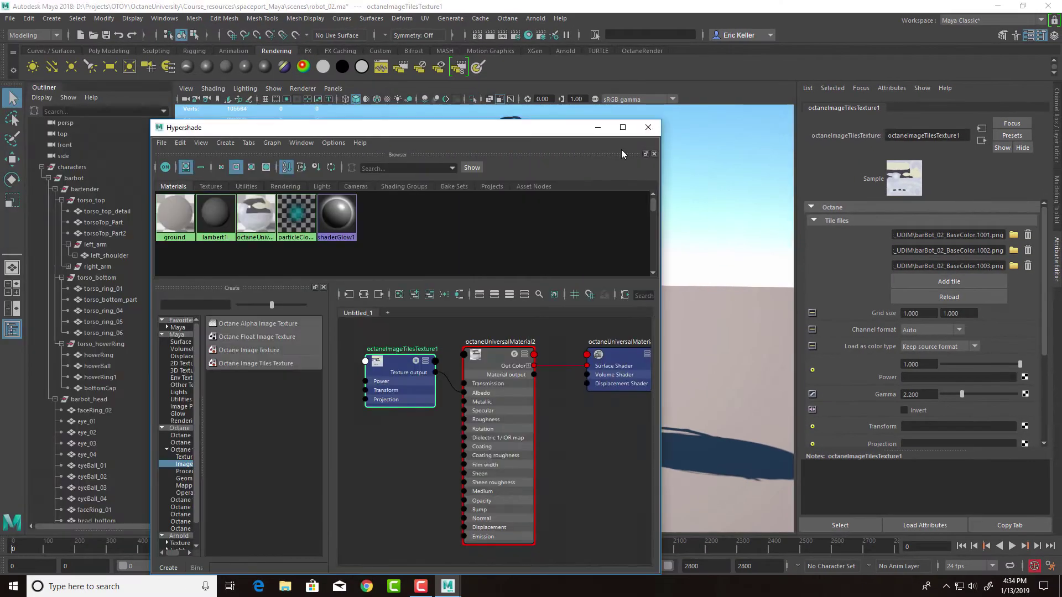
- Reopen the UV Editor on barbot to confirm its three-tile layout, then move it aside
drag(622, 128, 735, 137)
click(74, 178)
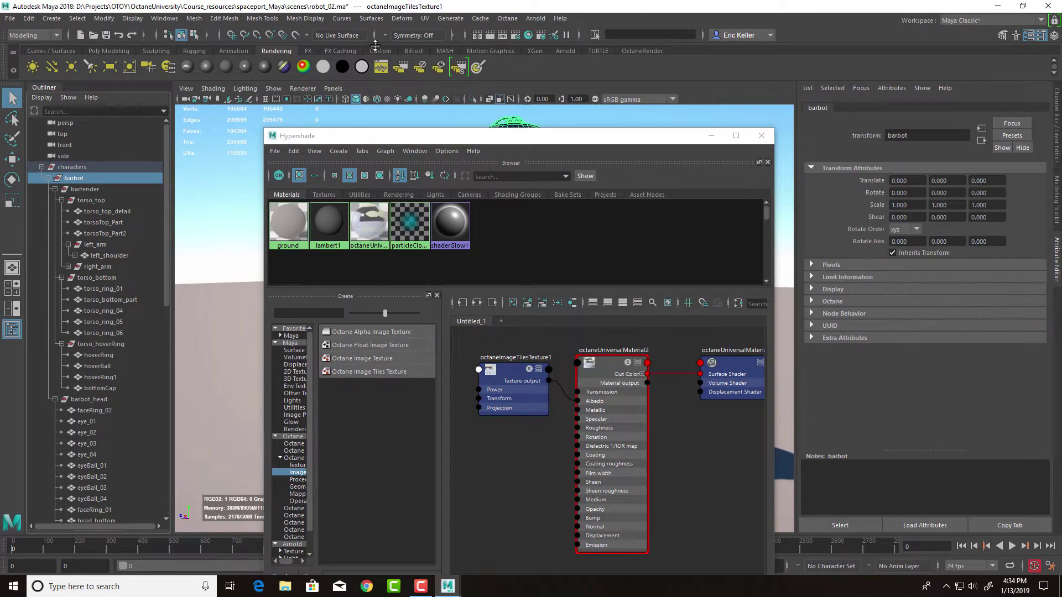
click(425, 19)
click(443, 41)
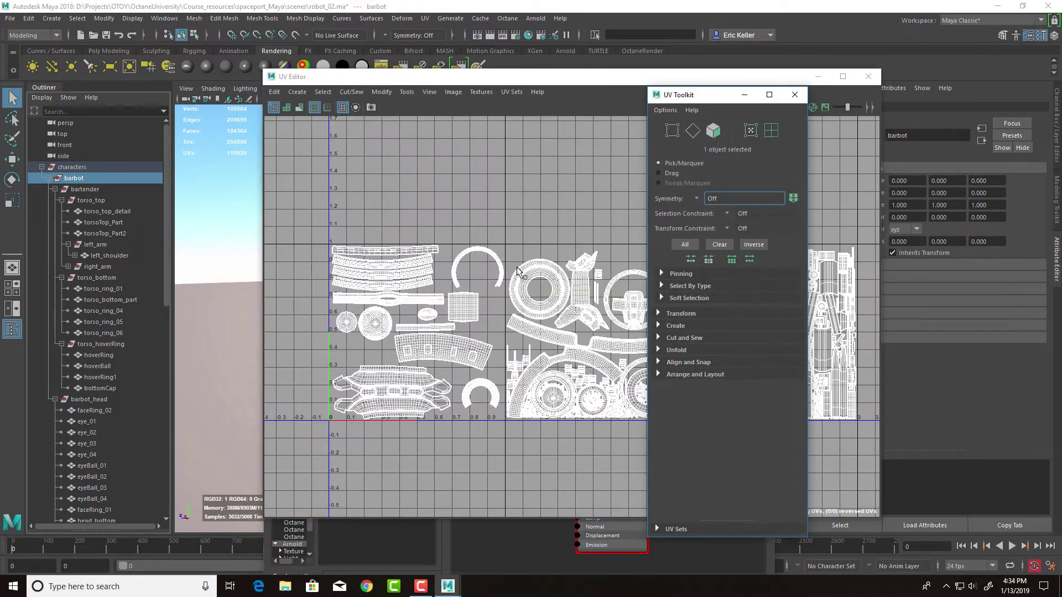
alt+middle_drag(415, 254, 379, 217)
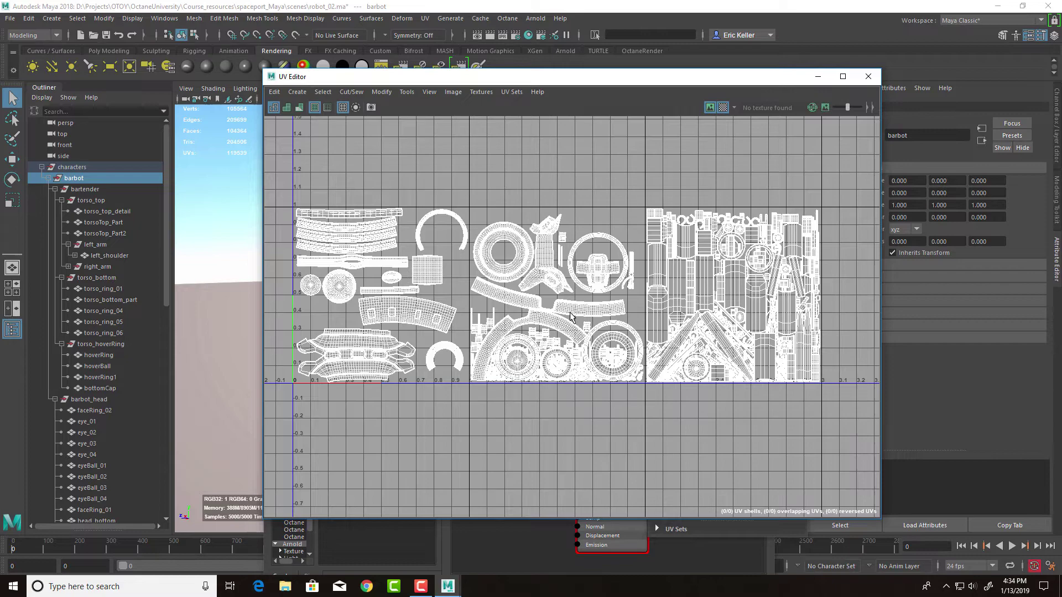
drag(691, 81, 0, 94)
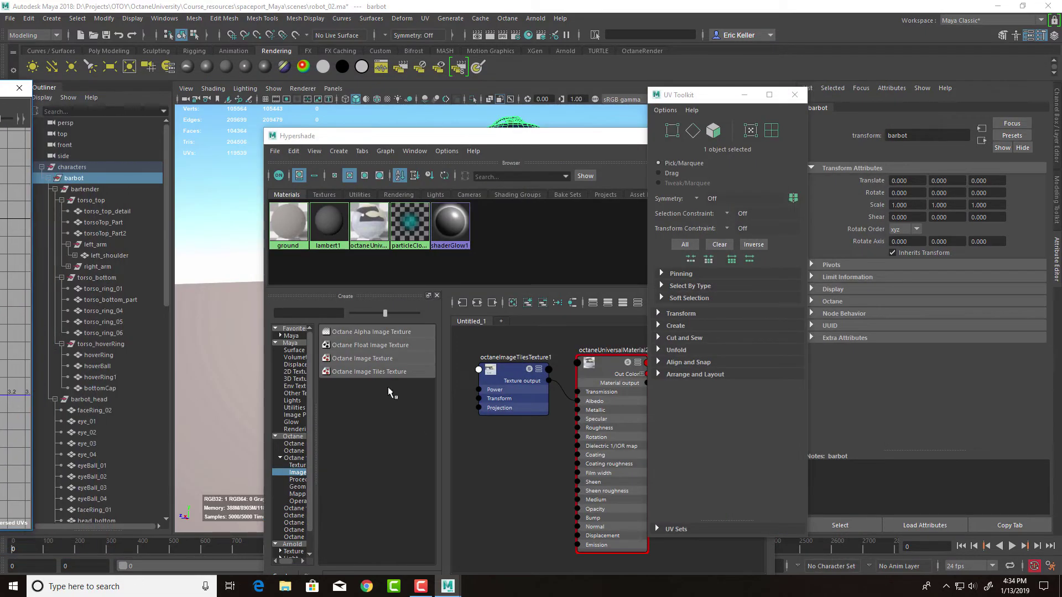
- Set octaneImageTilesTexture1's Grid size to 3 by 1 and reload the tiles
click(509, 376)
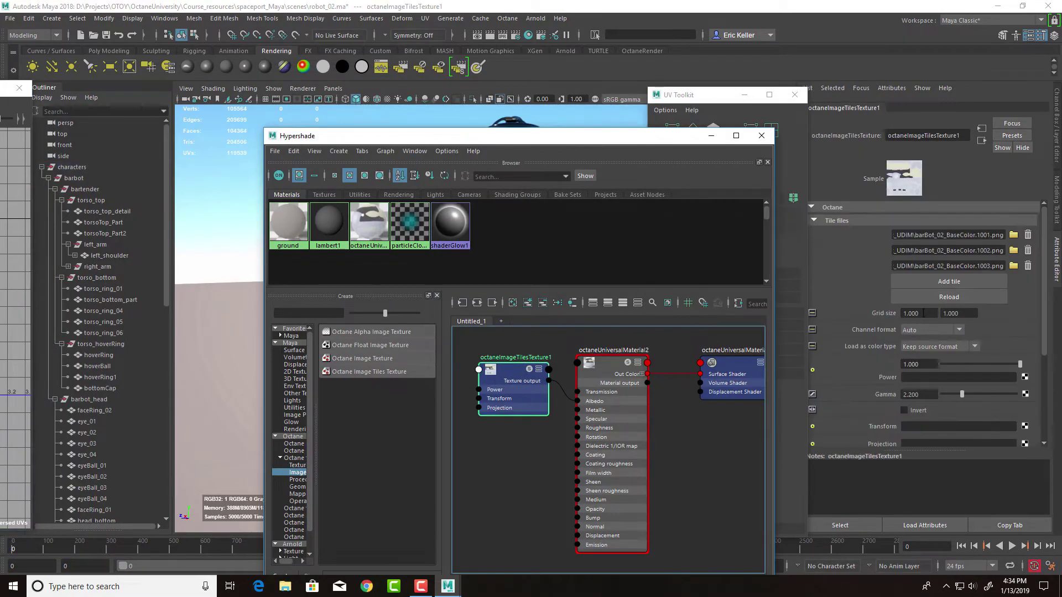
double_click(922, 313)
text(3)
key(Return)
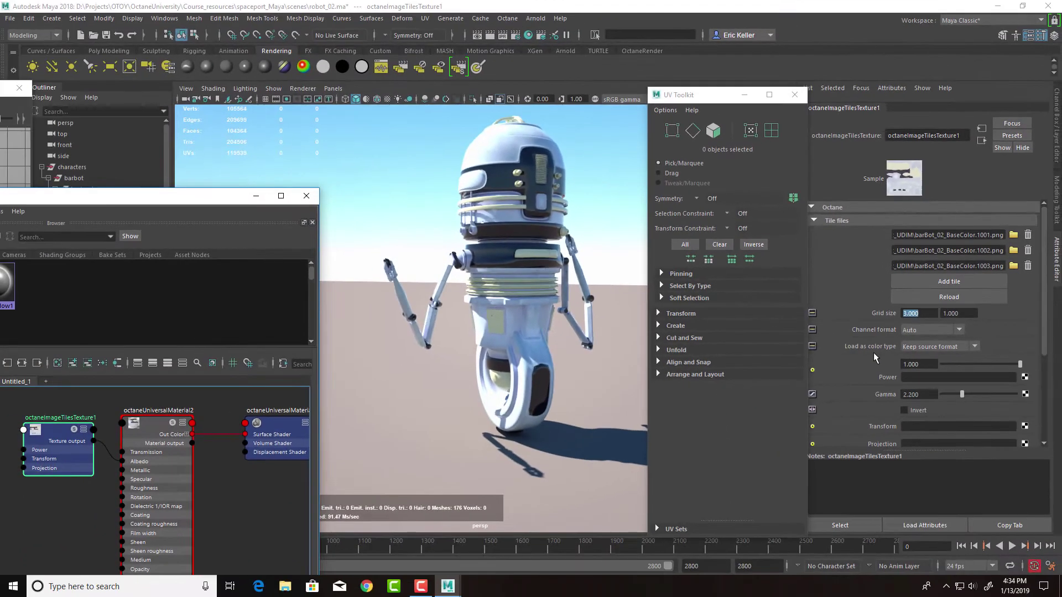
click(935, 302)
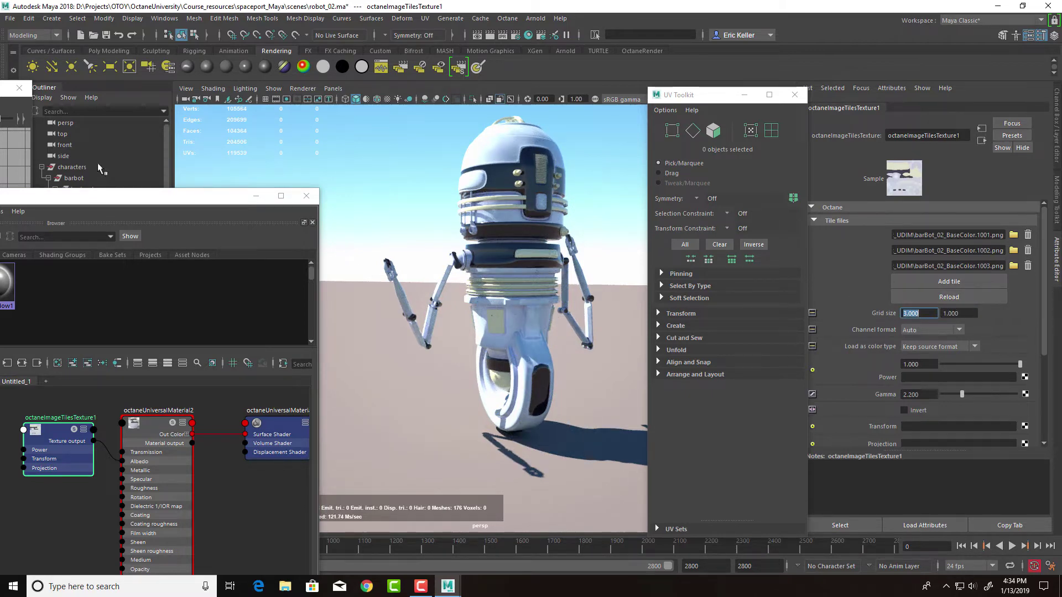
drag(82, 201, 438, 118)
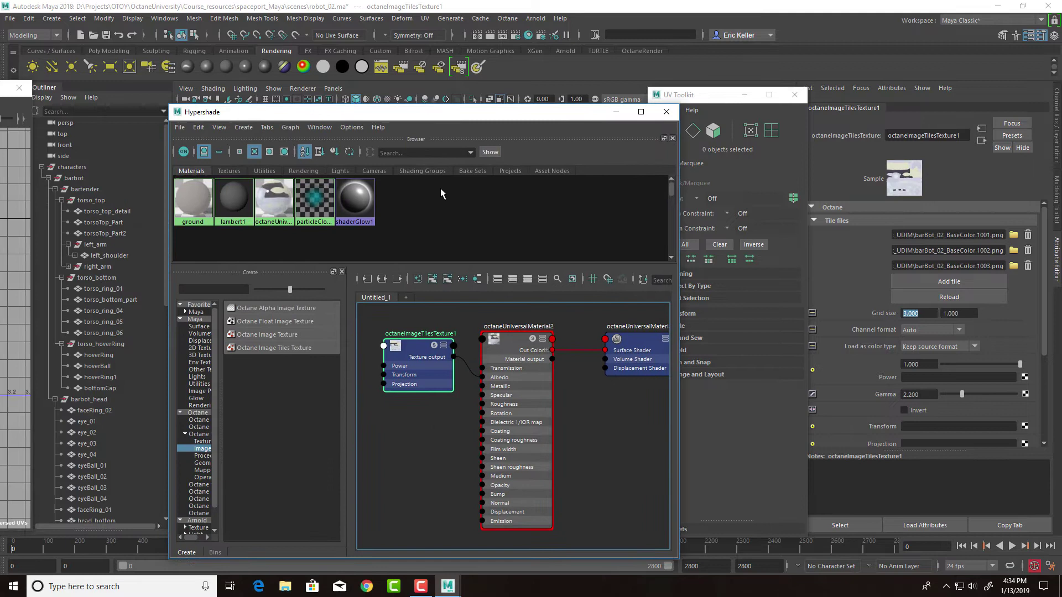
- Create a second Octane Image Tiles Texture node below the first and add tile slots
alt+middle_drag(434, 414, 462, 413)
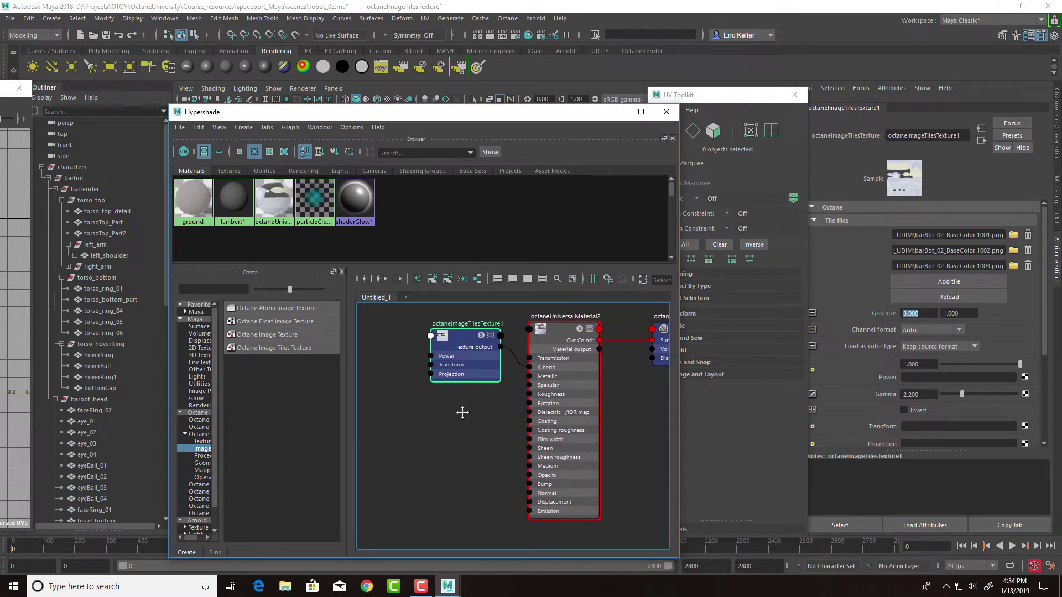
click(276, 347)
drag(506, 408, 473, 452)
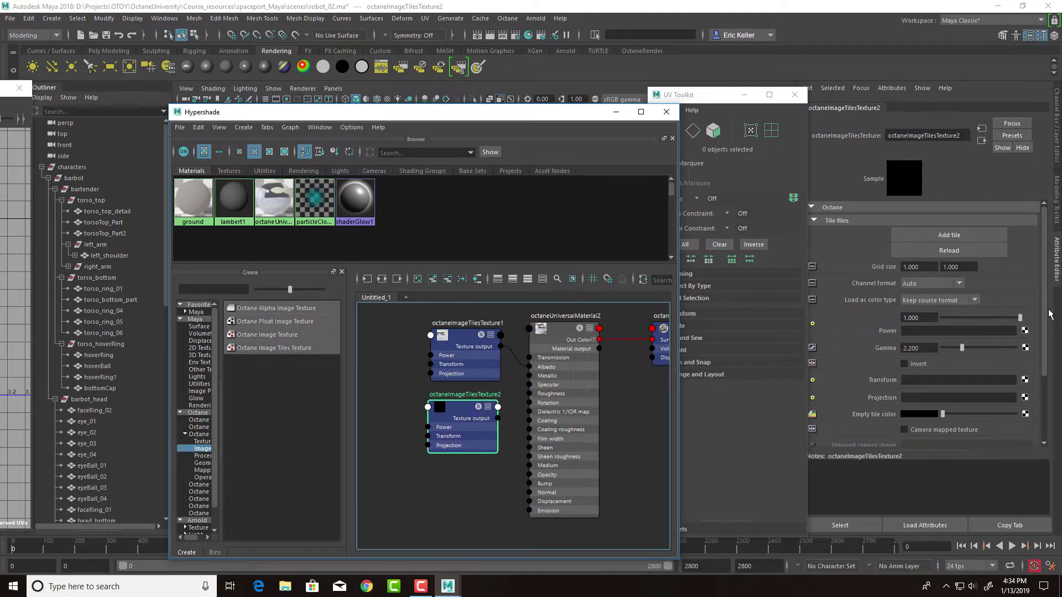
click(949, 235)
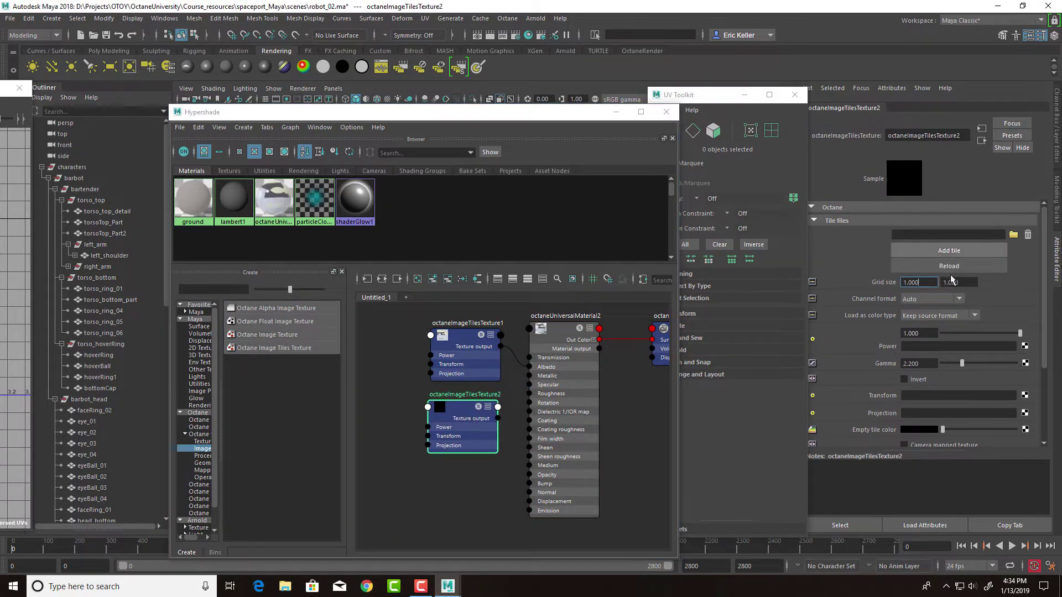
click(957, 266)
- Load barBot_02_Metallic.1001, .1002 and .1003 PNGs into its tiles and reload
click(1015, 238)
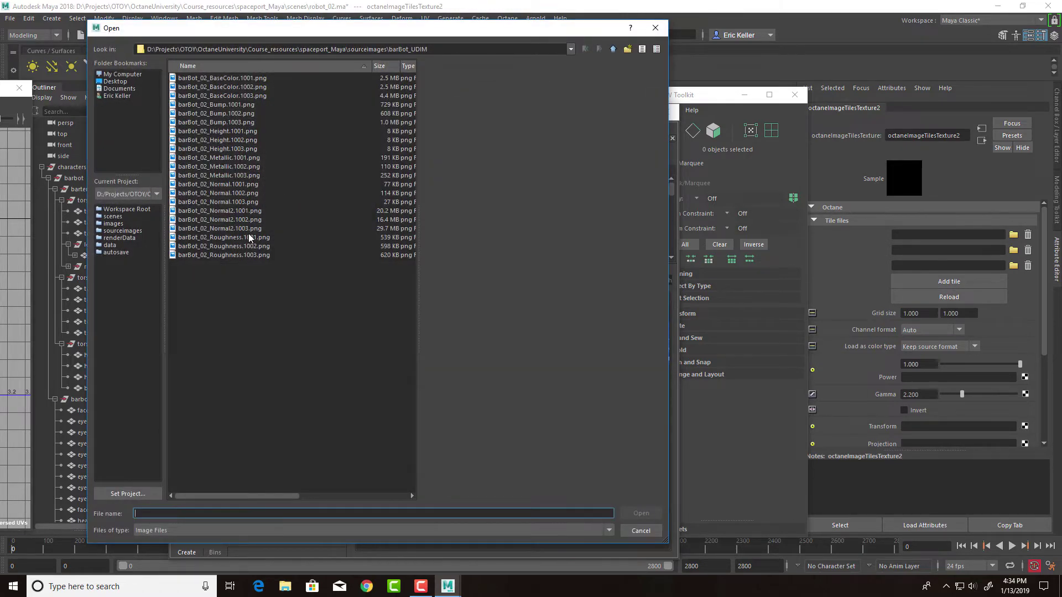
click(240, 158)
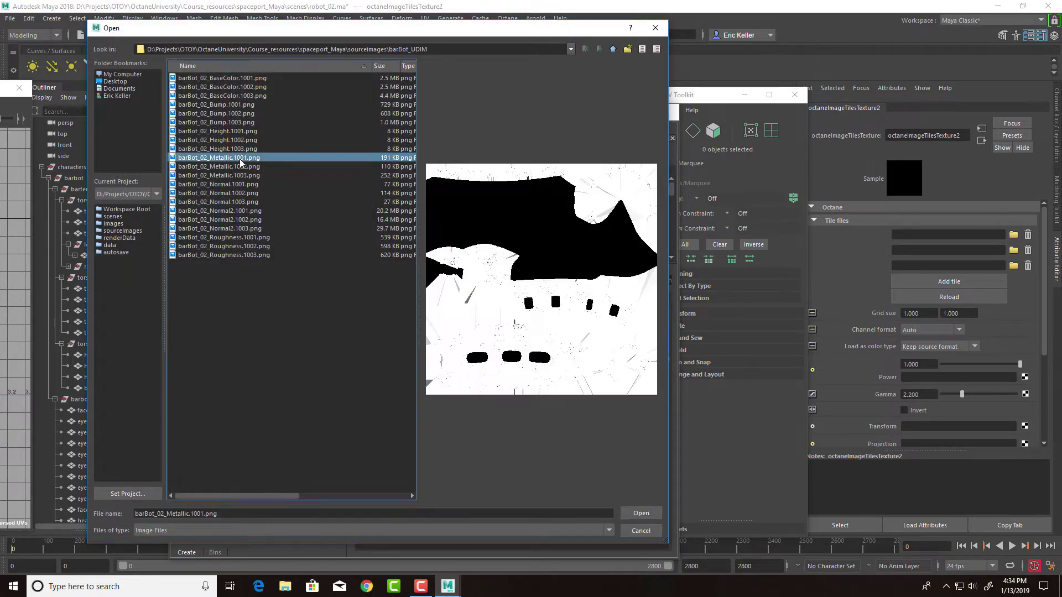
click(641, 513)
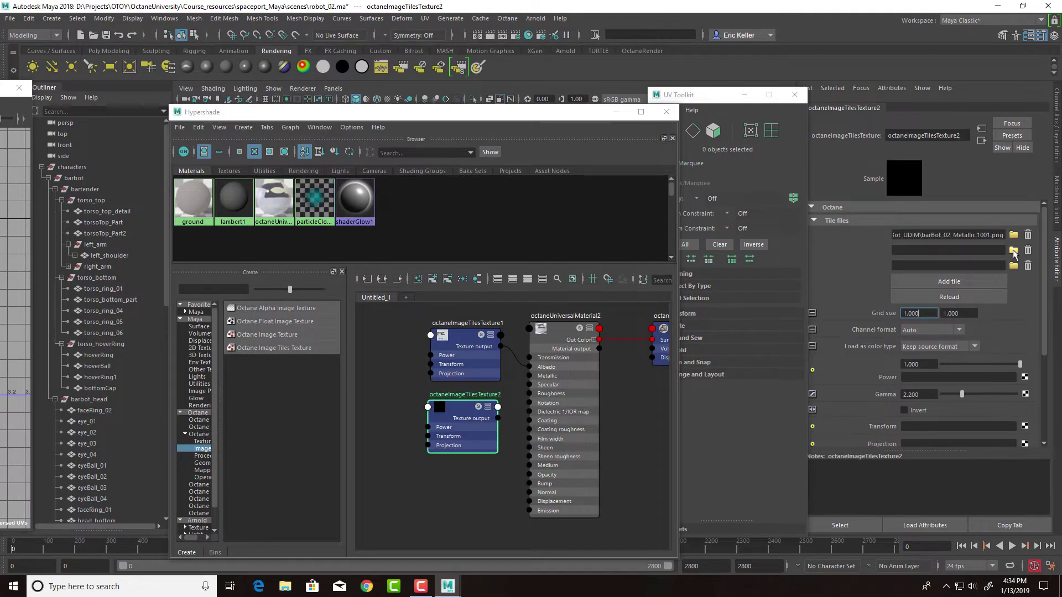
click(1013, 251)
click(247, 168)
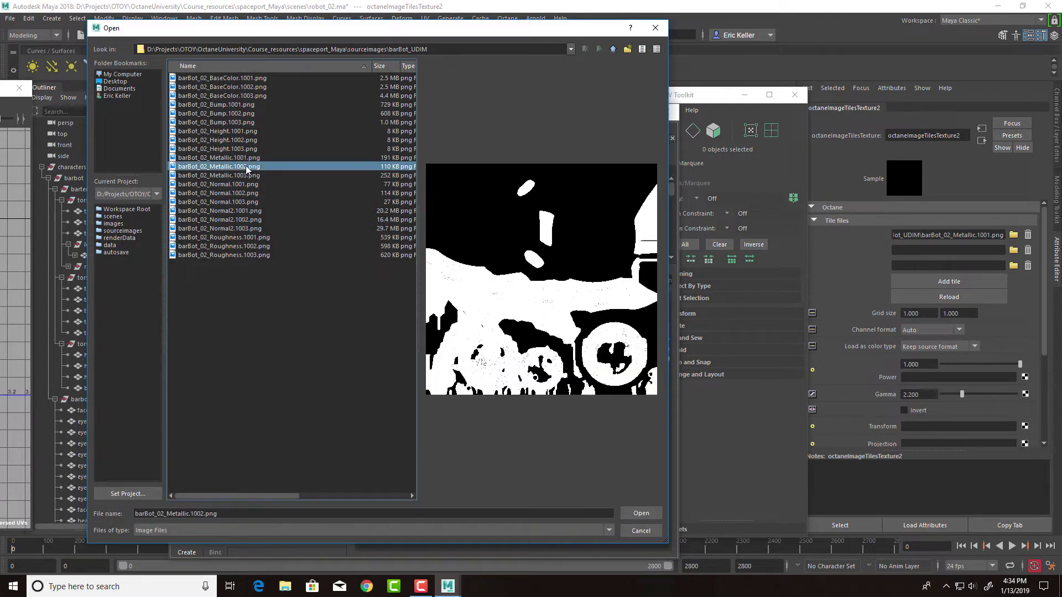
click(650, 513)
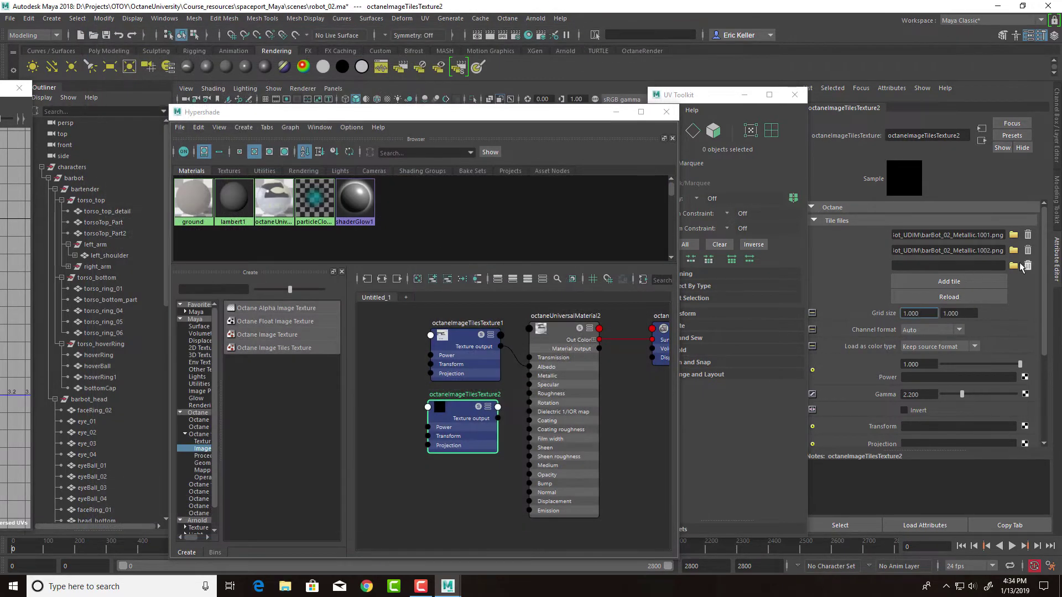
click(1013, 267)
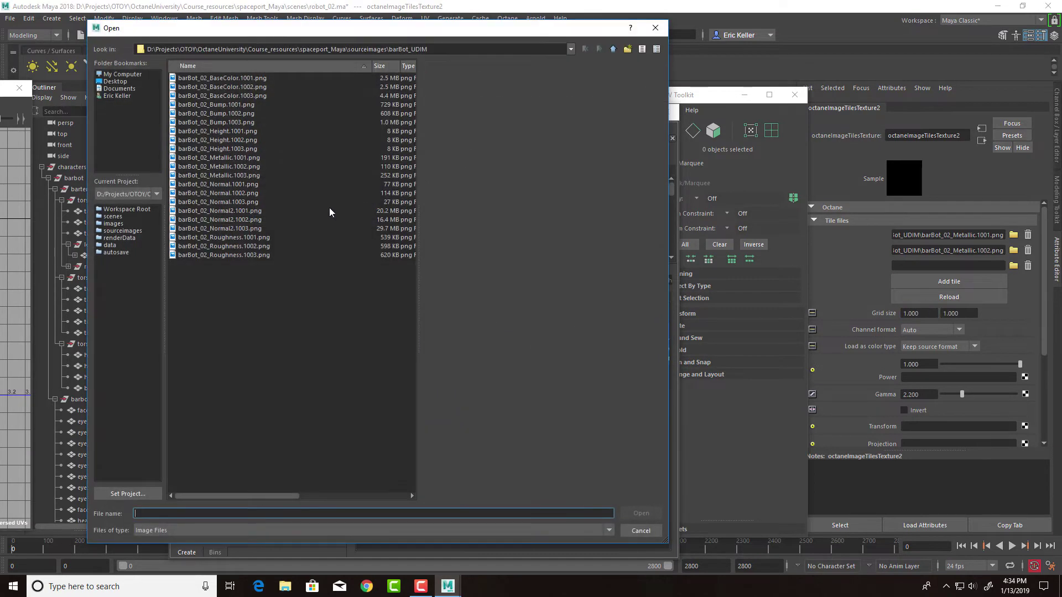
click(247, 176)
click(652, 514)
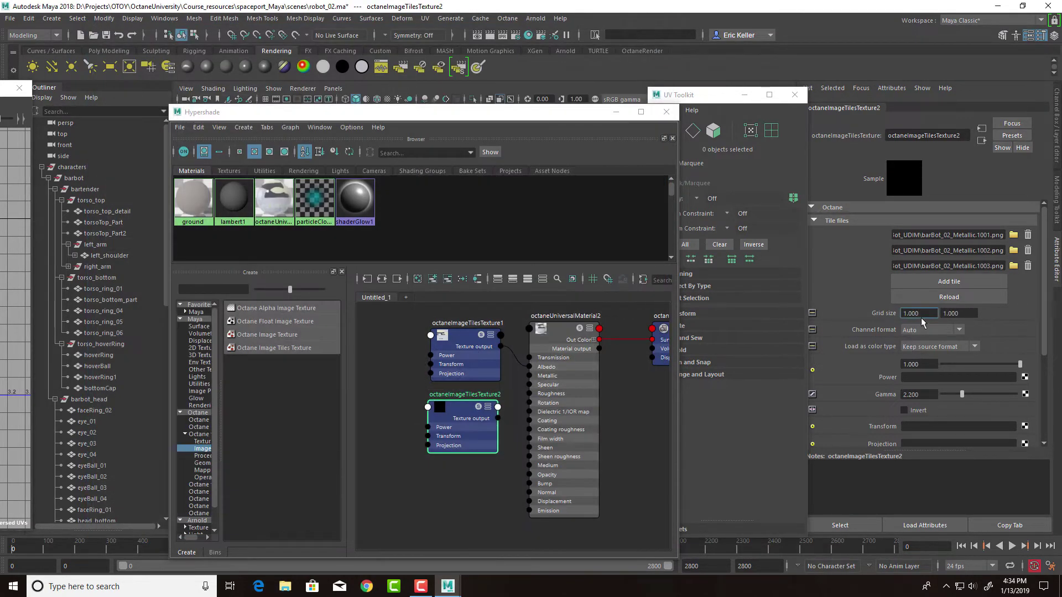
click(918, 313)
click(934, 300)
- Connect octaneImageTilesTexture2's Texture output to octaneUniversalMaterial2's Metallic port
drag(535, 119, 256, 143)
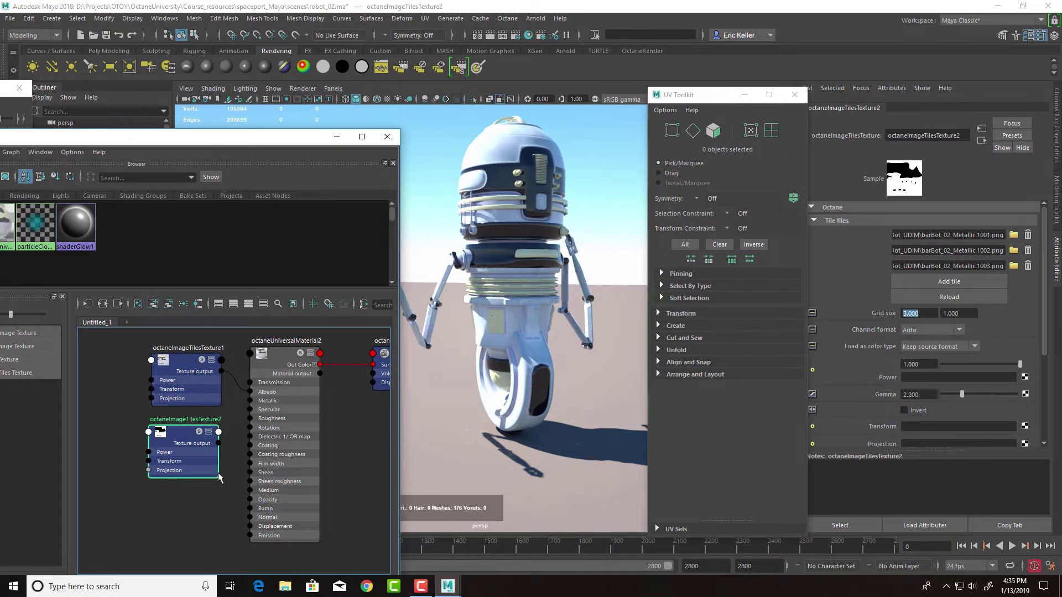
scroll(214, 469, up, 3)
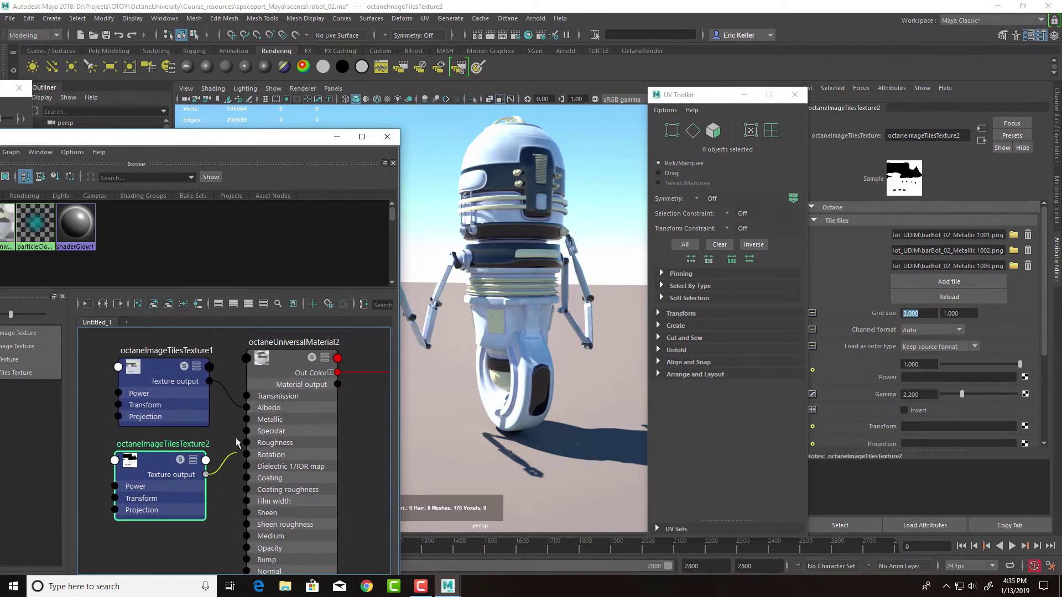
drag(236, 442, 246, 419)
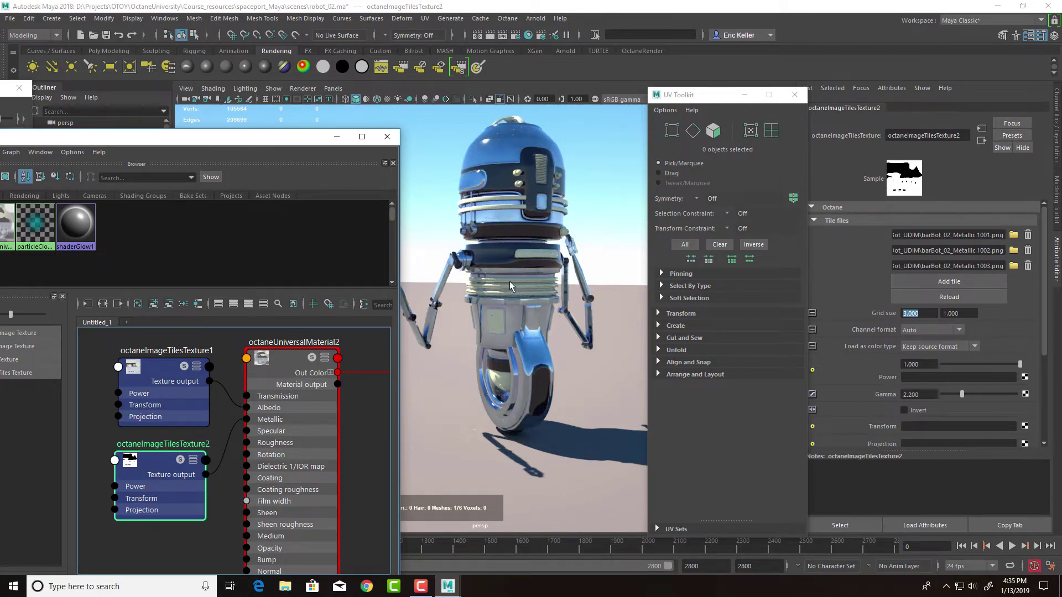
- Tumble and dolly the viewport to inspect the robot's shiny metal parts
alt+drag(521, 303, 503, 325)
alt+middle_drag(503, 325, 518, 349)
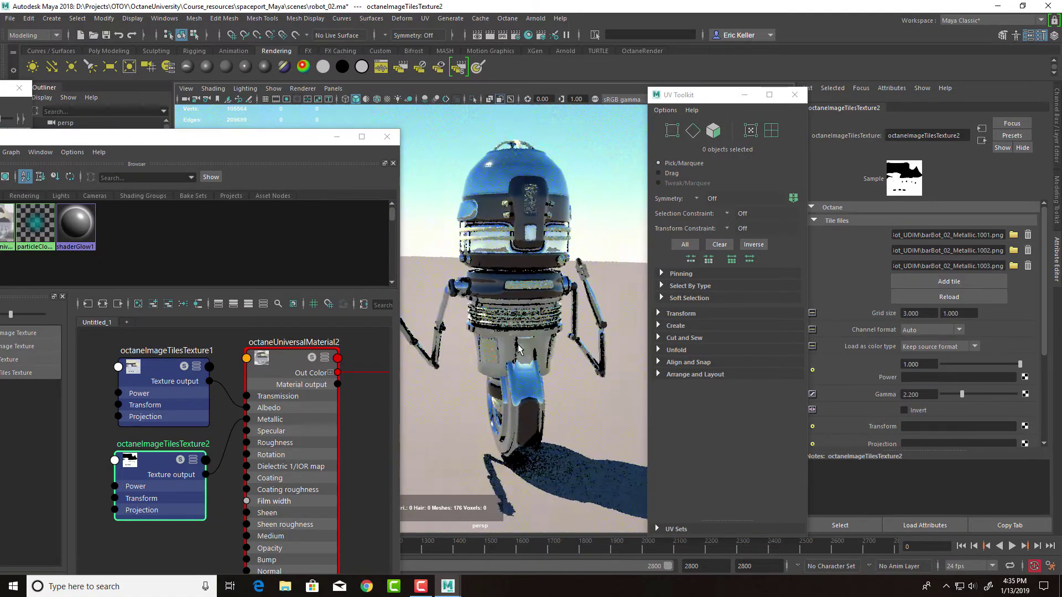
alt+right_drag(519, 350, 482, 274)
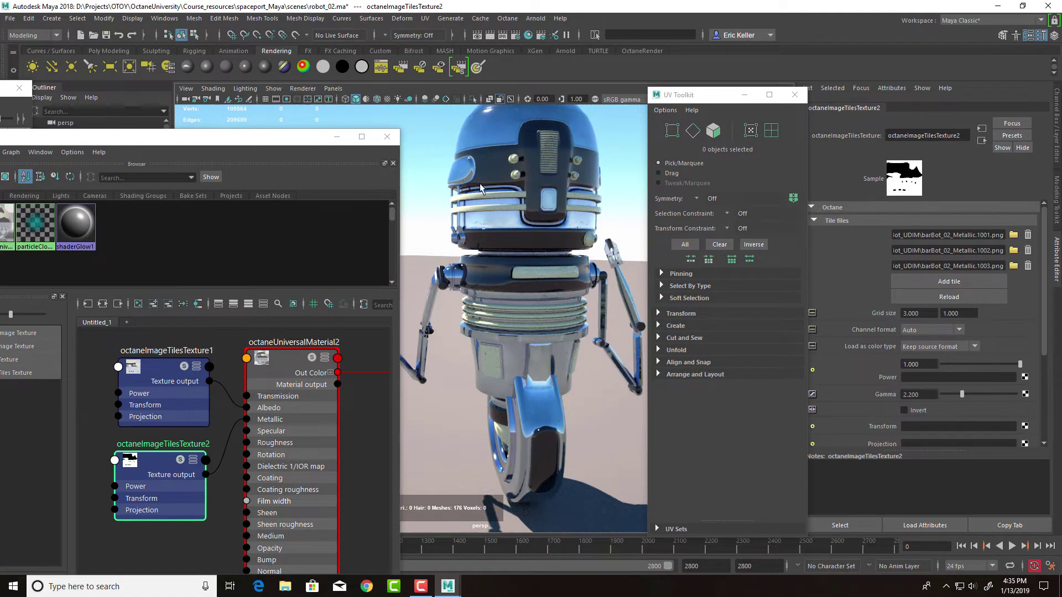
alt+drag(480, 381, 487, 351)
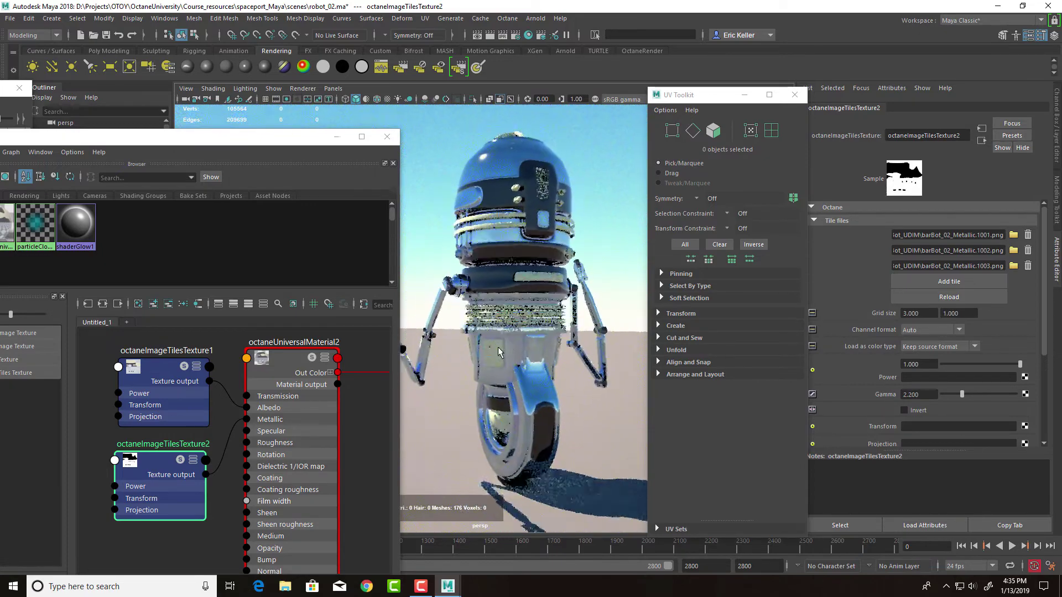
- Select the BaseColor tiles texture and leave its channel format at Auto
drag(239, 142, 503, 76)
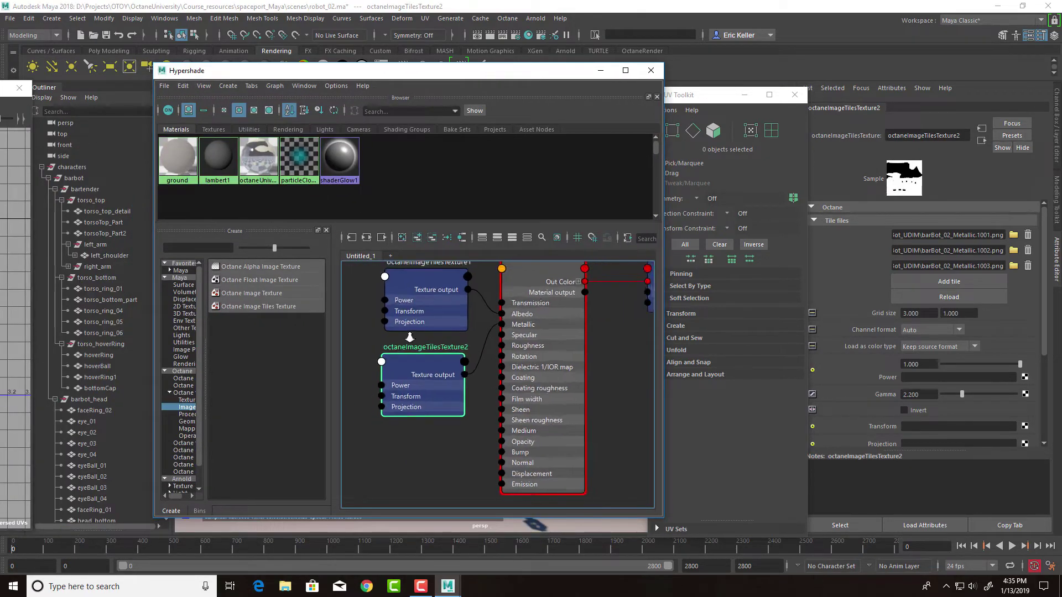
scroll(407, 354, down, 2)
click(428, 340)
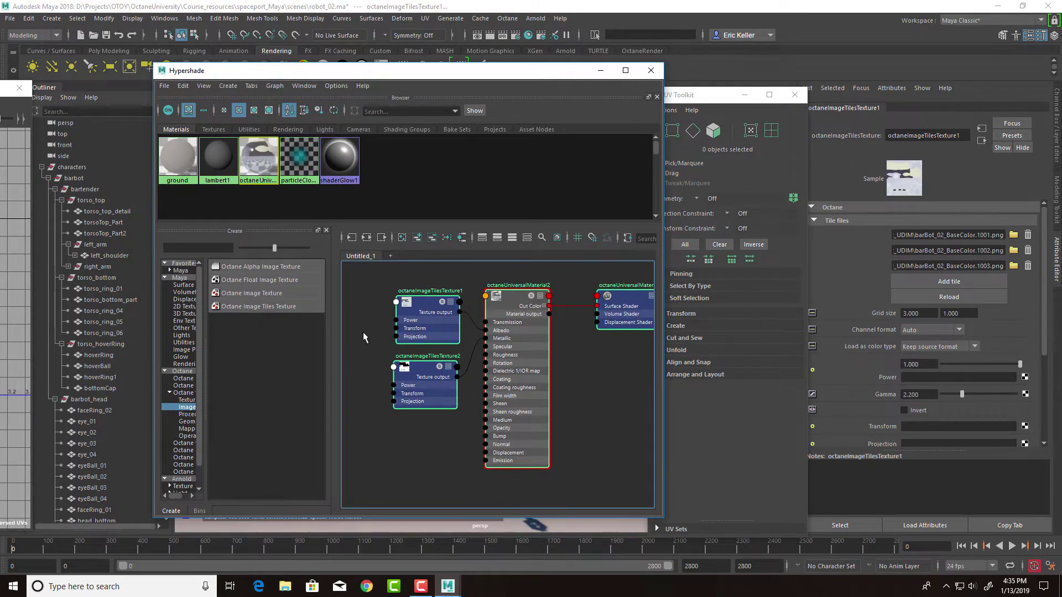
scroll(512, 310, up, 2)
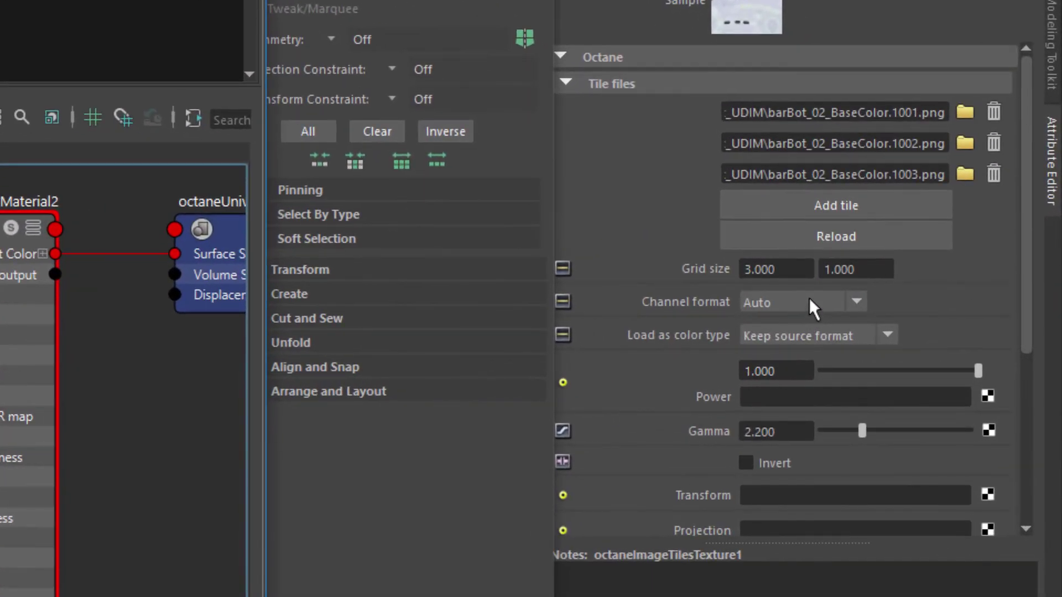
click(936, 329)
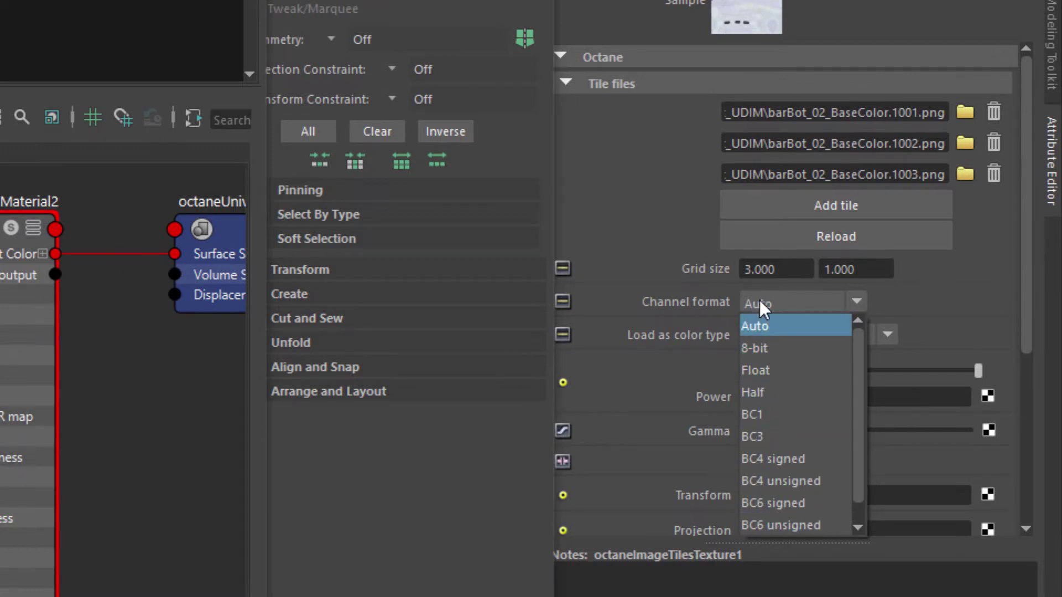
click(759, 327)
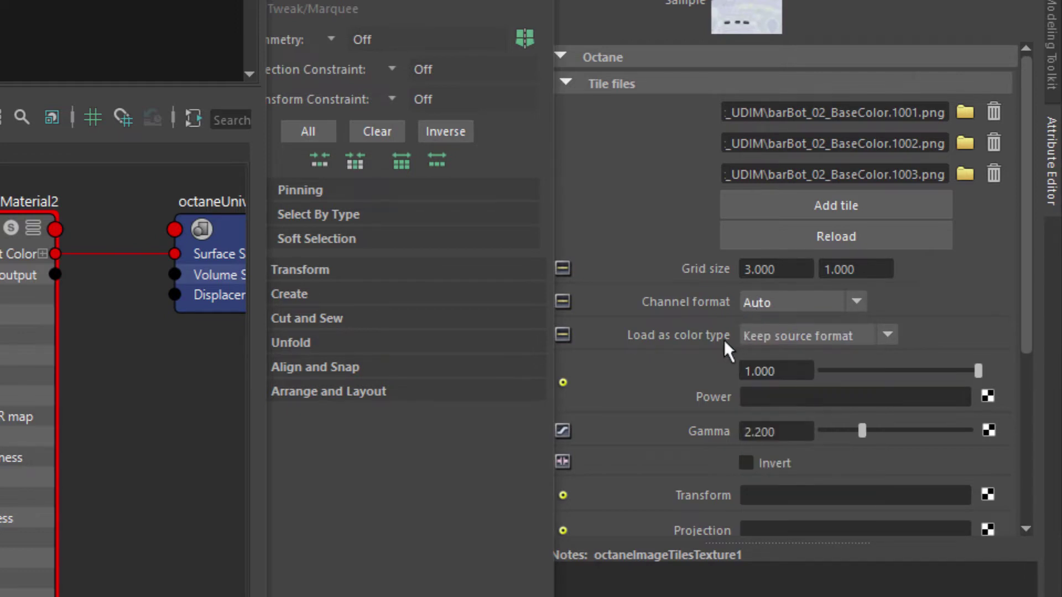
- Load the BaseColor tiles as Keep source format and the Metallic tiles as Greyscale
click(772, 336)
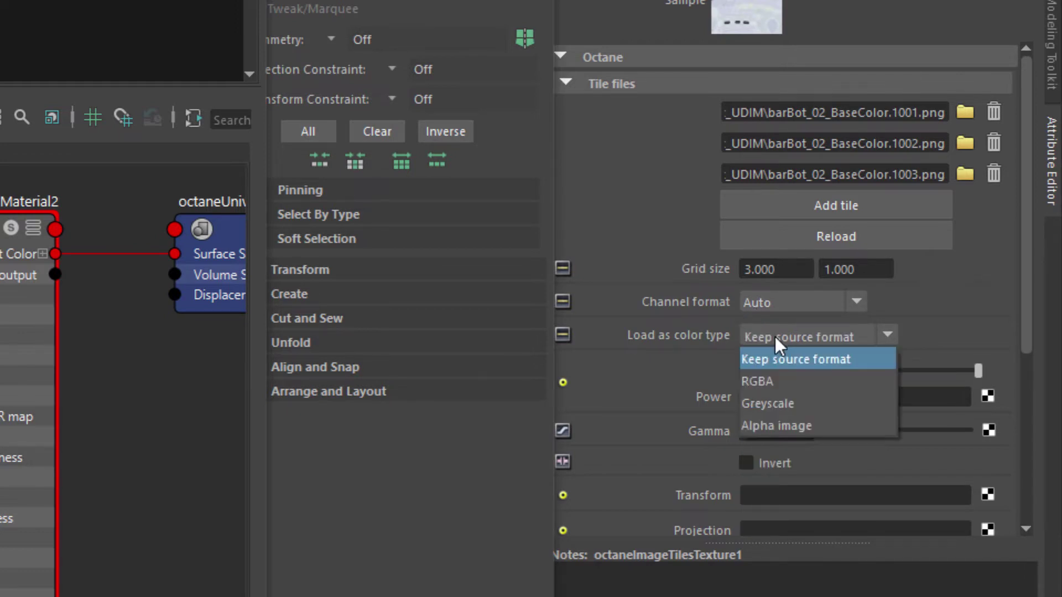
click(791, 360)
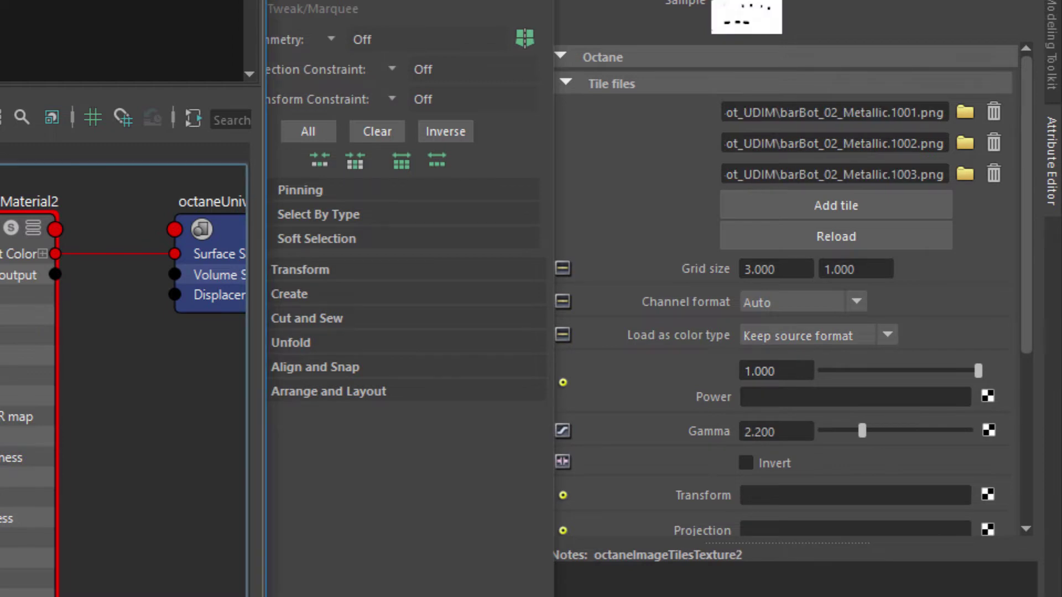
click(780, 338)
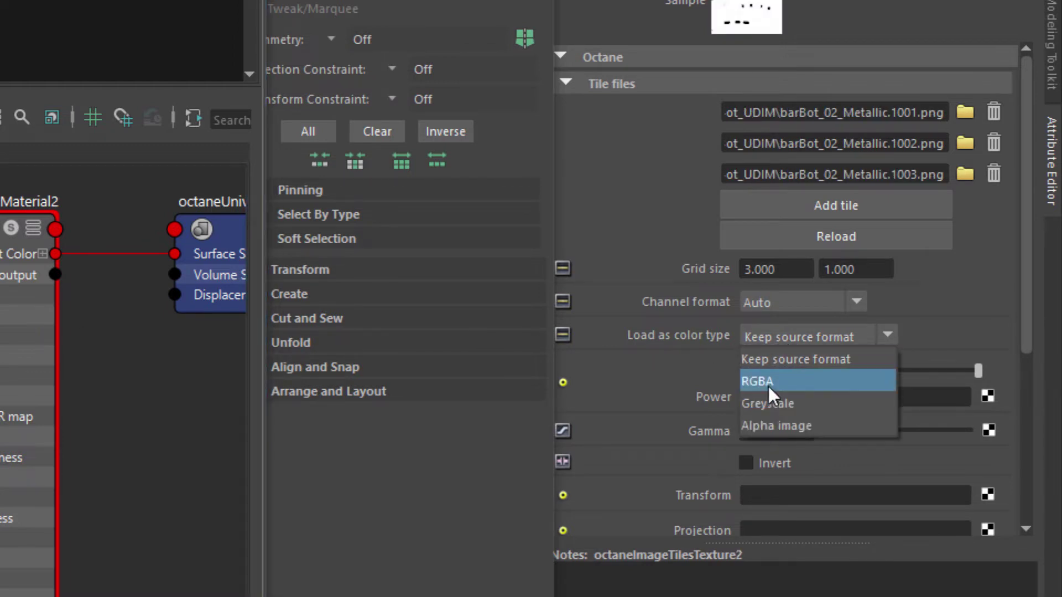
click(764, 404)
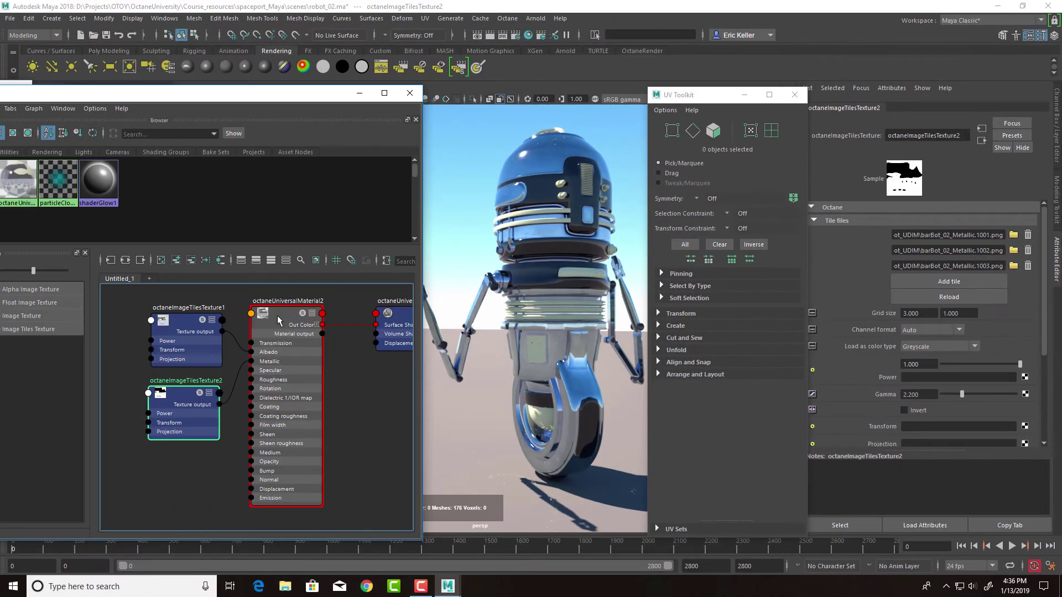
- Create a third Octane Image Tiles Texture below the others with three empty tile slots
alt+middle_drag(327, 362, 387, 345)
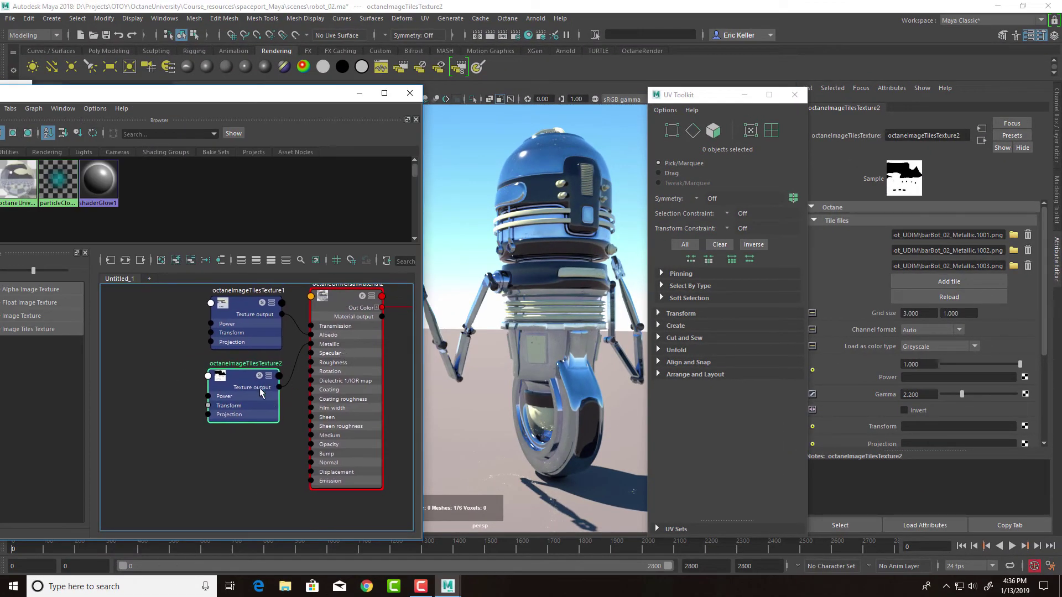
drag(265, 93, 438, 64)
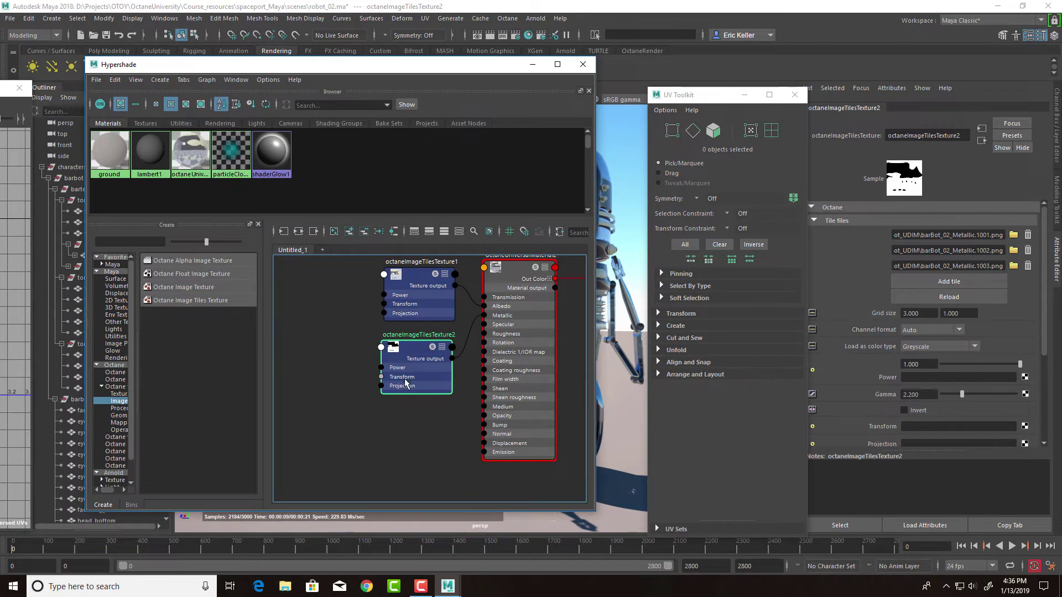
alt+middle_drag(396, 378, 376, 368)
alt+right_drag(354, 432, 341, 416)
alt+middle_drag(349, 407, 326, 414)
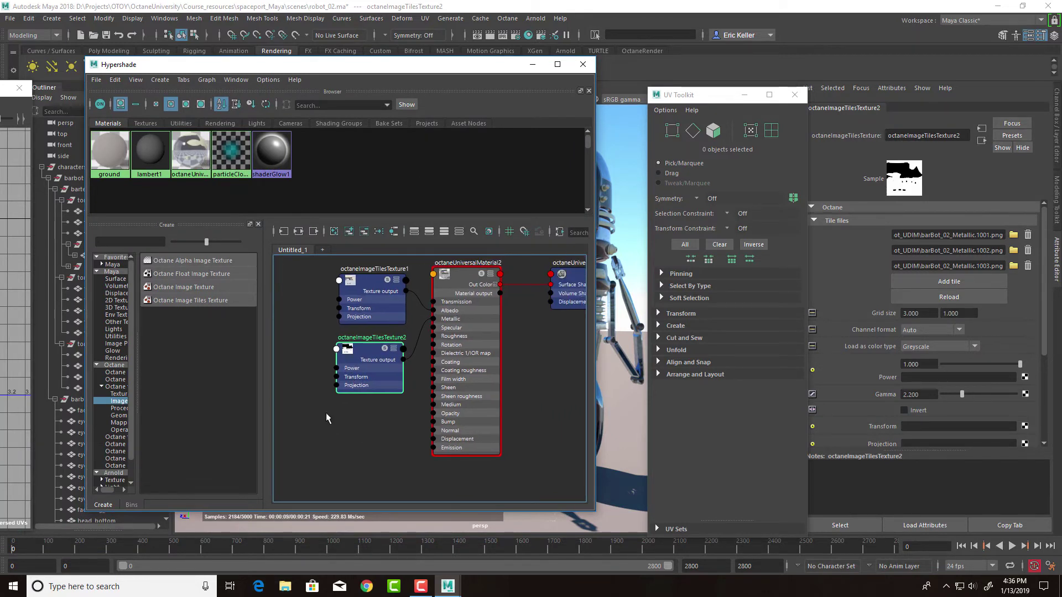
click(210, 303)
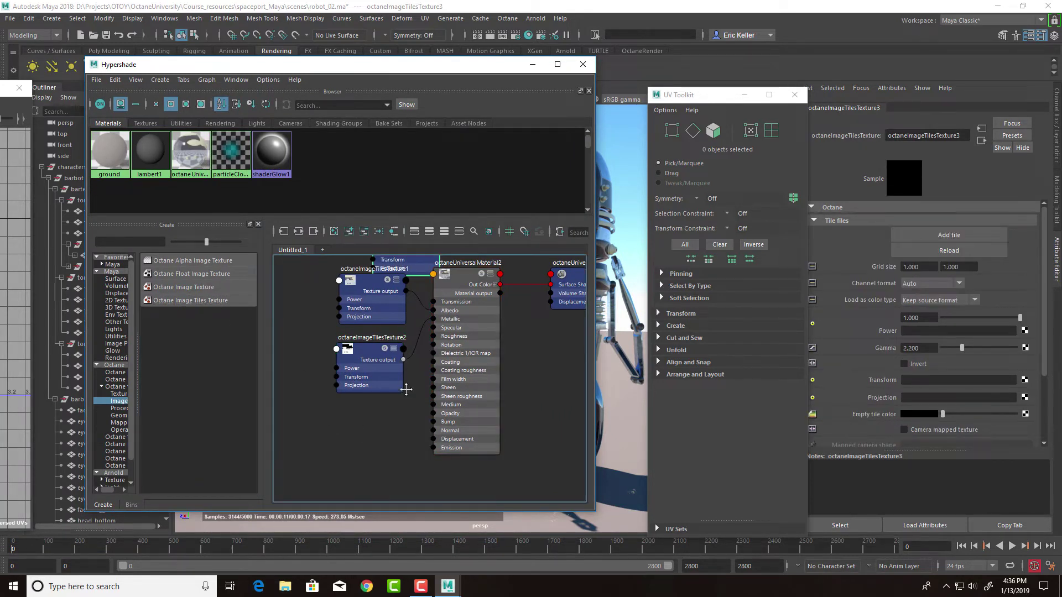
drag(393, 334, 434, 336)
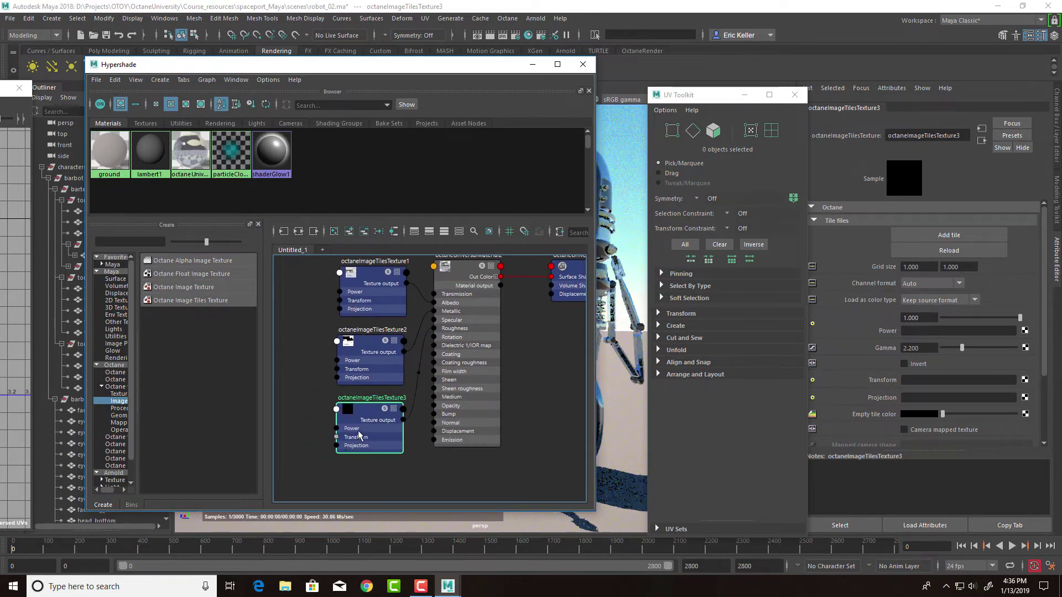
click(931, 235)
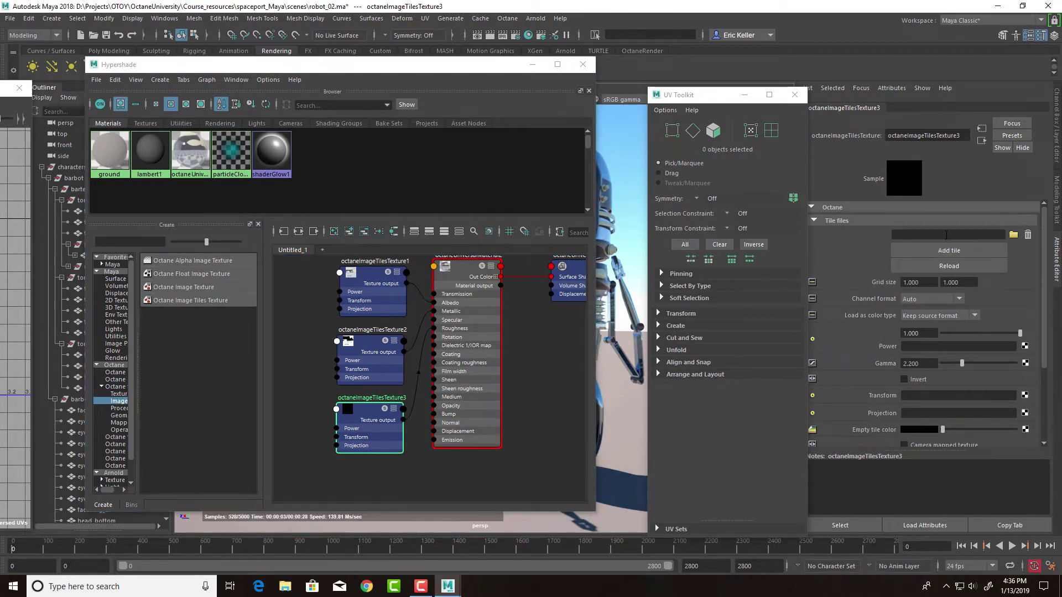
click(943, 250)
click(954, 264)
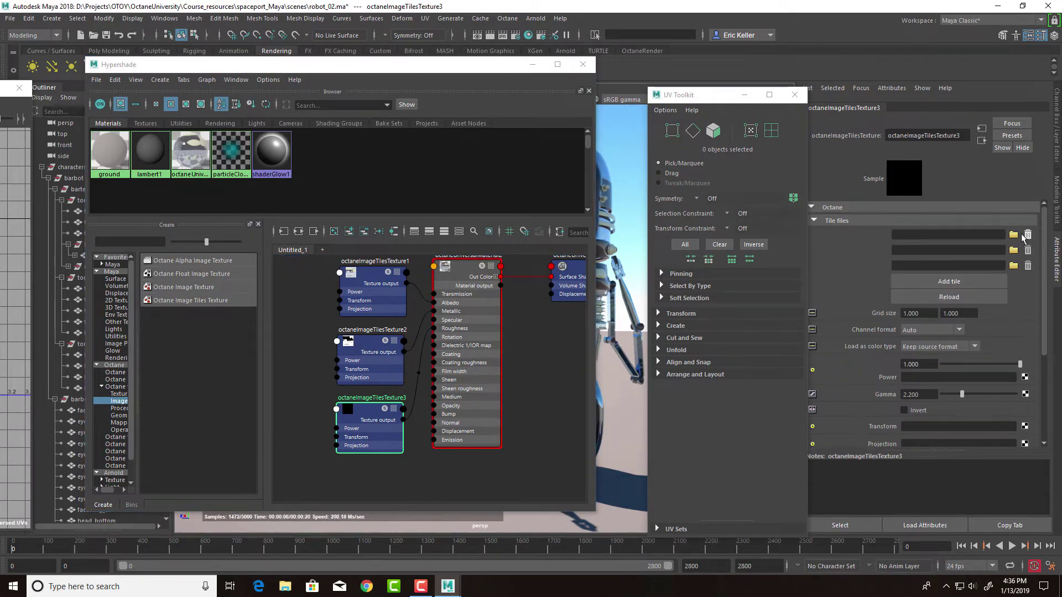
- Load barBot_02_Roughness.1001, .1002 and .1003 PNGs into the three tiles
click(1013, 234)
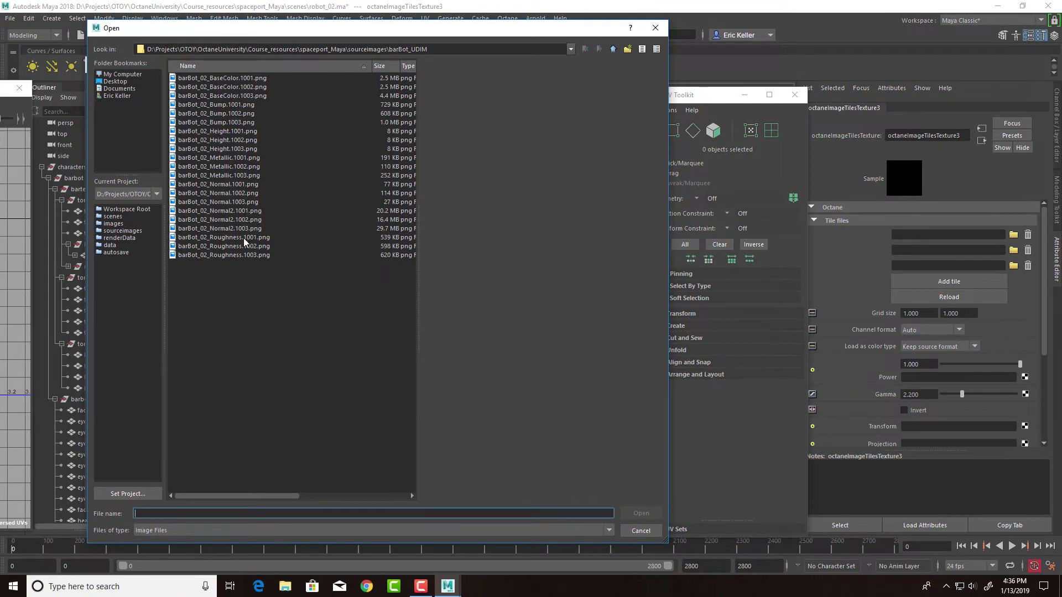
click(246, 239)
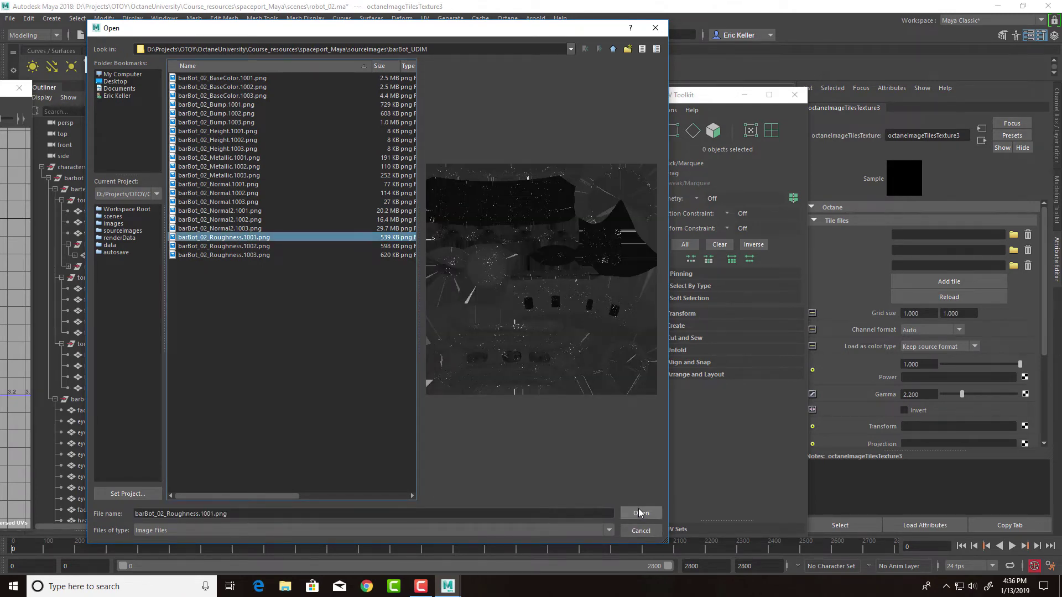
click(640, 513)
click(1013, 250)
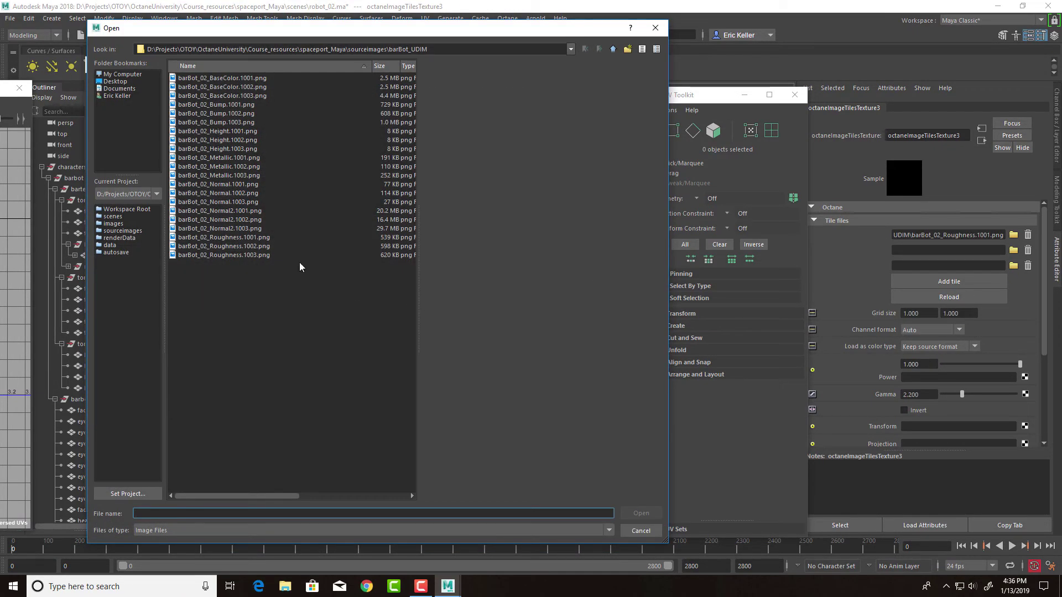
click(252, 246)
click(640, 513)
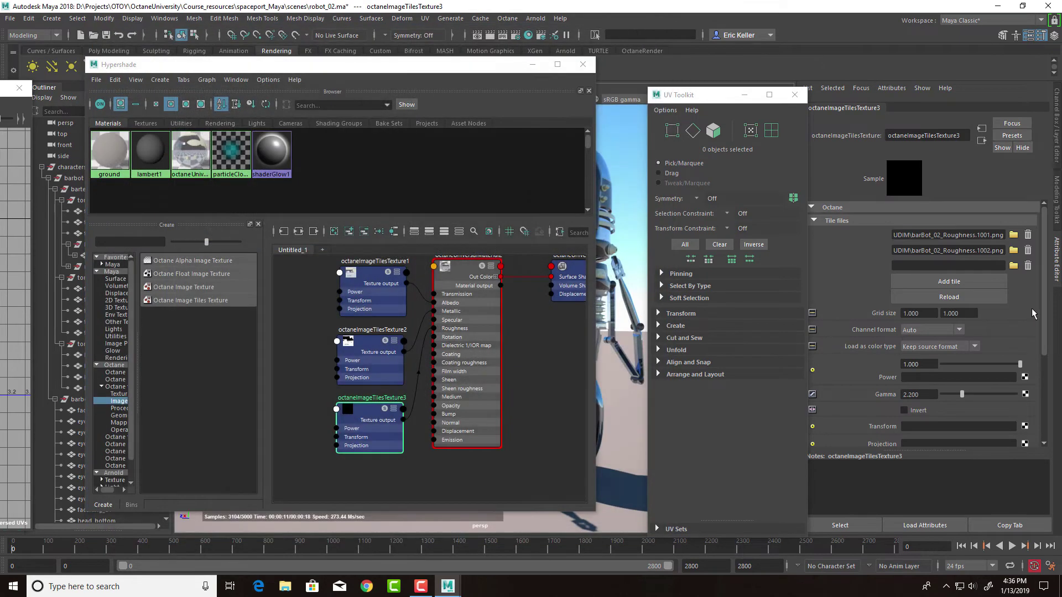
click(1013, 266)
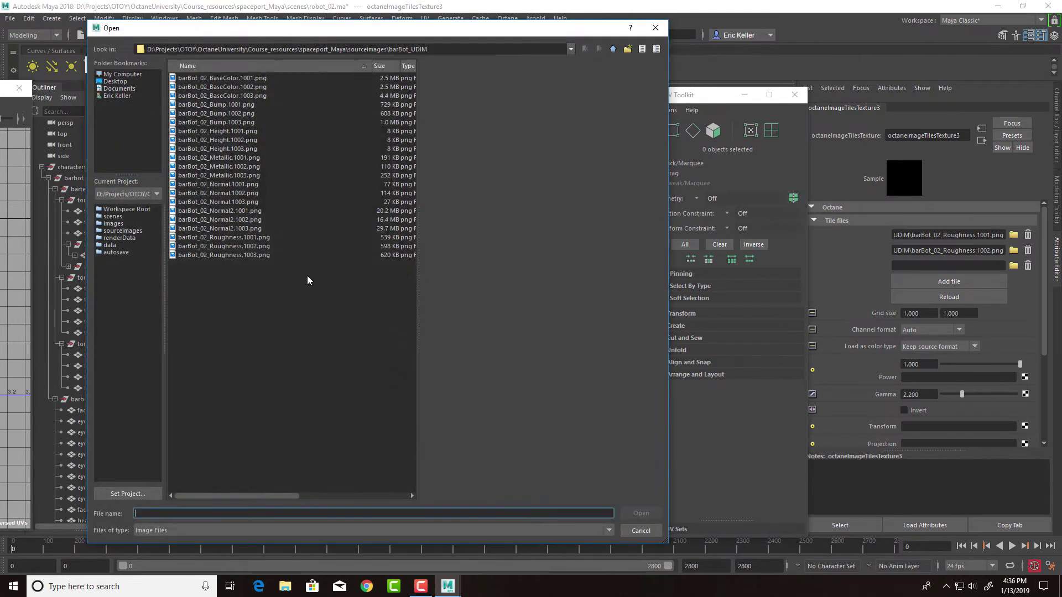
click(250, 255)
click(640, 513)
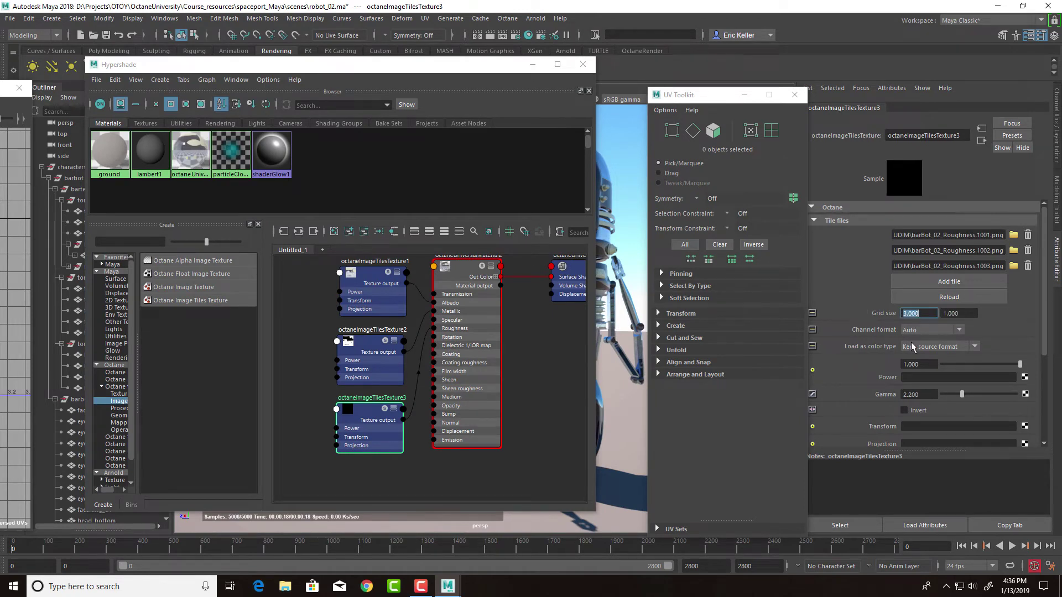
- Keep channel format at Auto and load the Roughness tiles as Greyscale
click(944, 329)
click(946, 331)
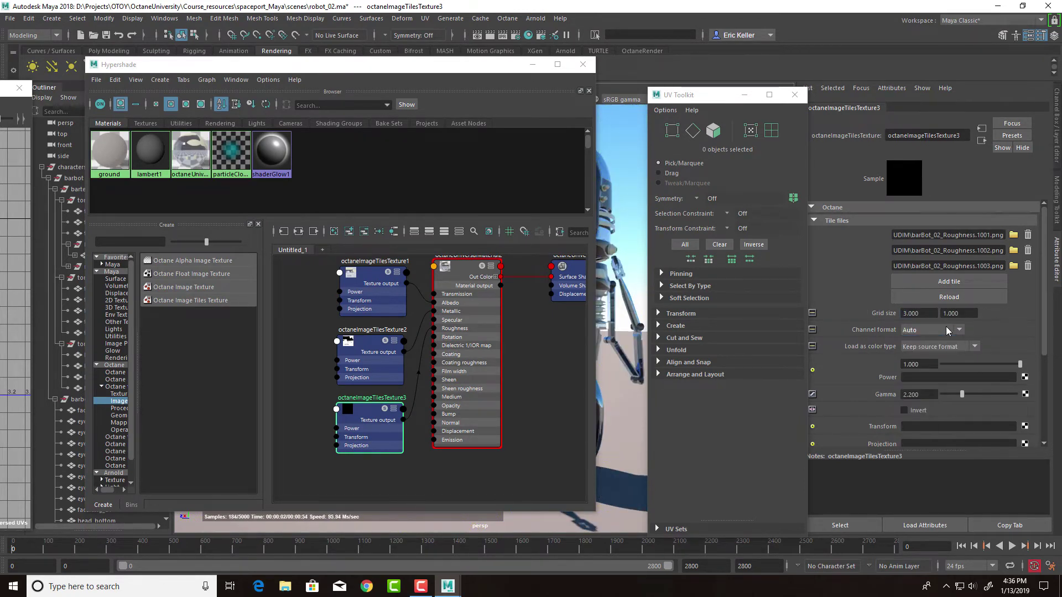
click(957, 349)
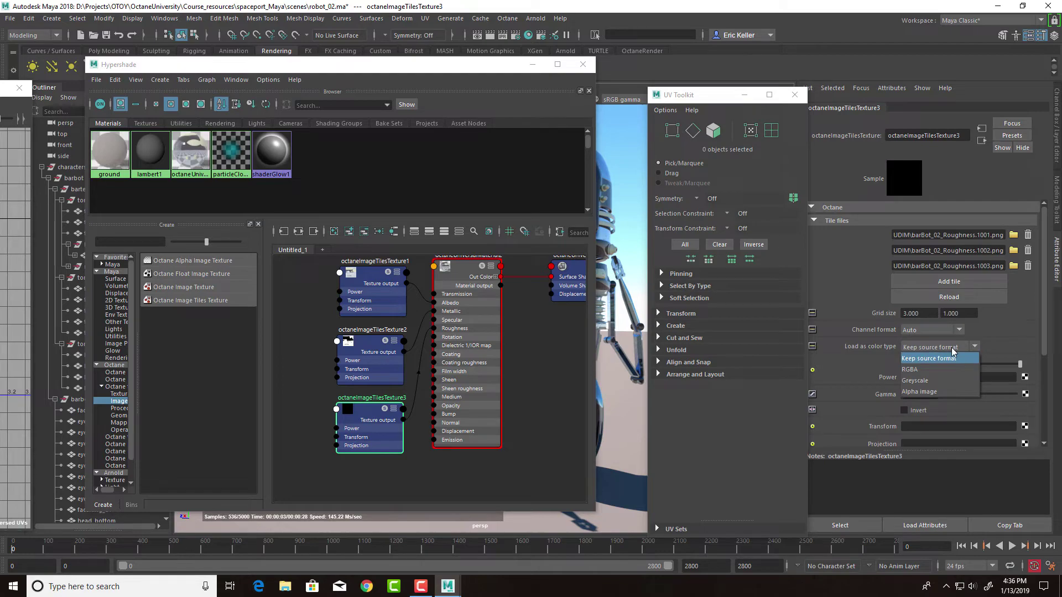
click(915, 381)
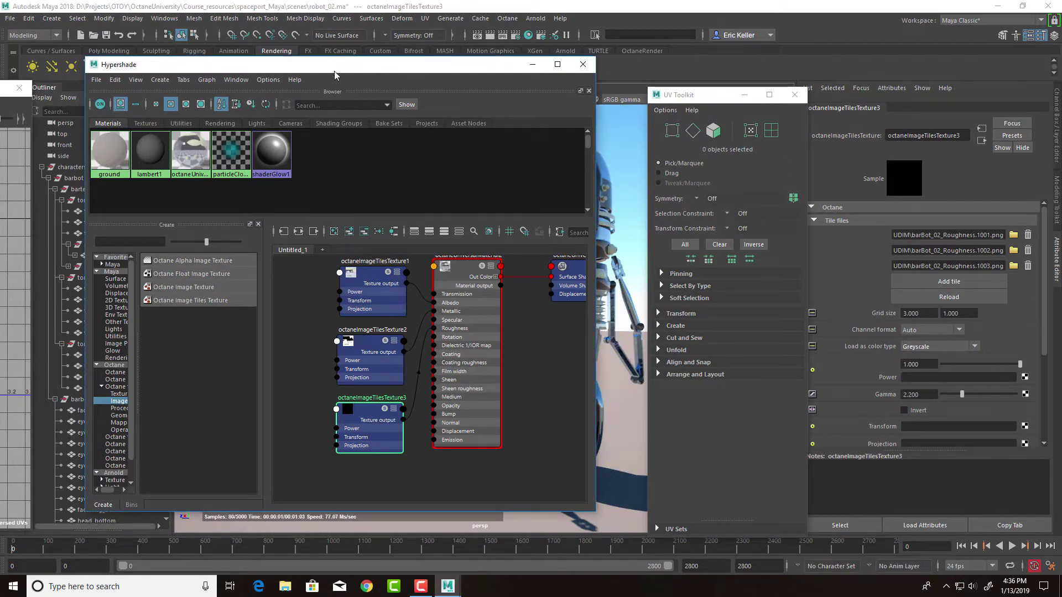
drag(431, 83, 246, 92)
alt+drag(507, 251, 463, 275)
alt+drag(450, 266, 557, 301)
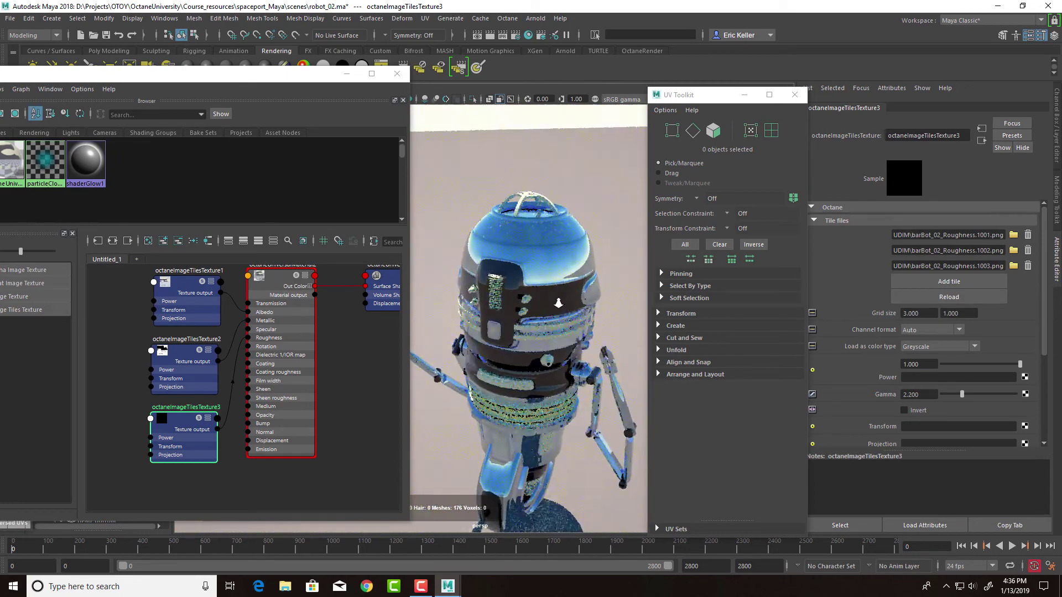
alt+right_drag(556, 301, 576, 270)
alt+middle_drag(575, 270, 535, 317)
alt+right_drag(536, 318, 555, 277)
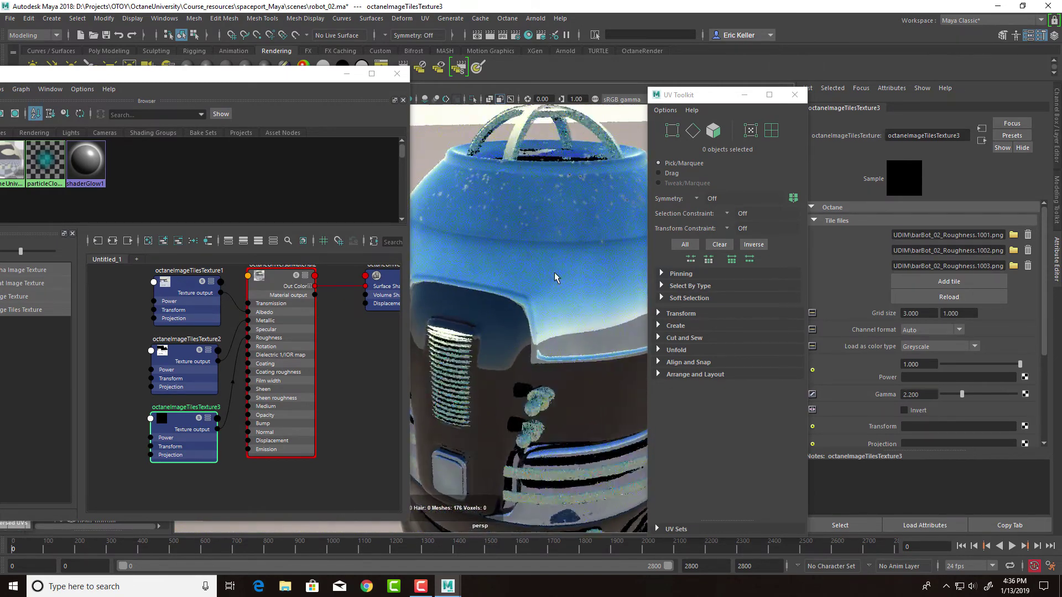
alt+middle_drag(555, 277, 550, 318)
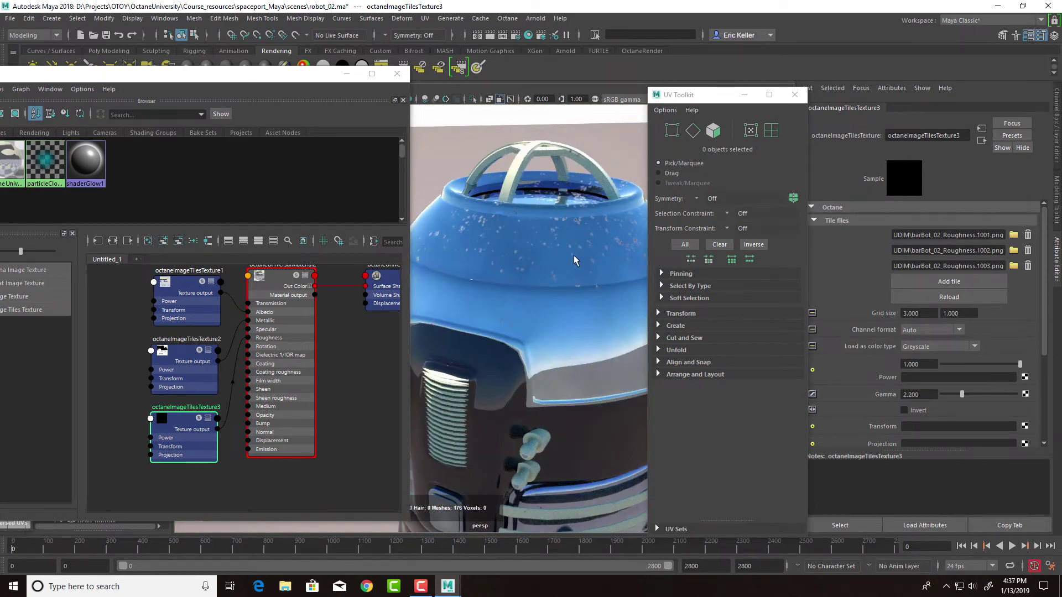
alt+drag(572, 256, 517, 249)
alt+middle_drag(517, 249, 548, 233)
alt+right_drag(548, 232, 554, 263)
alt+drag(554, 263, 559, 263)
alt+middle_drag(558, 262, 571, 248)
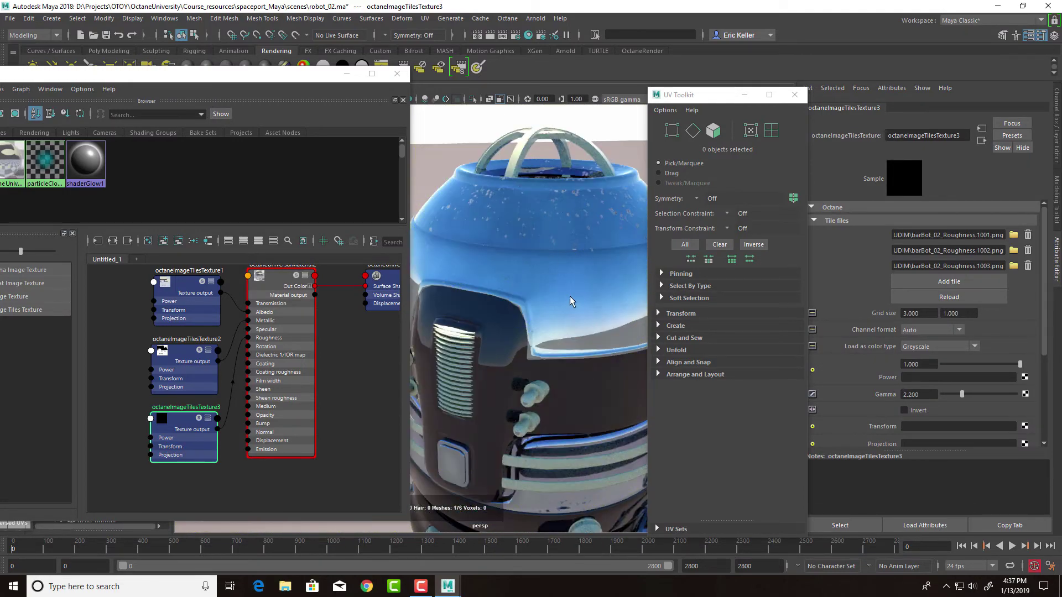
alt+drag(570, 298, 567, 280)
mouse_move(567, 280)
alt+middle_down()
mouse_move(567, 249)
mouse_move(574, 286)
alt+middle_up()
alt+right_drag(573, 286, 561, 301)
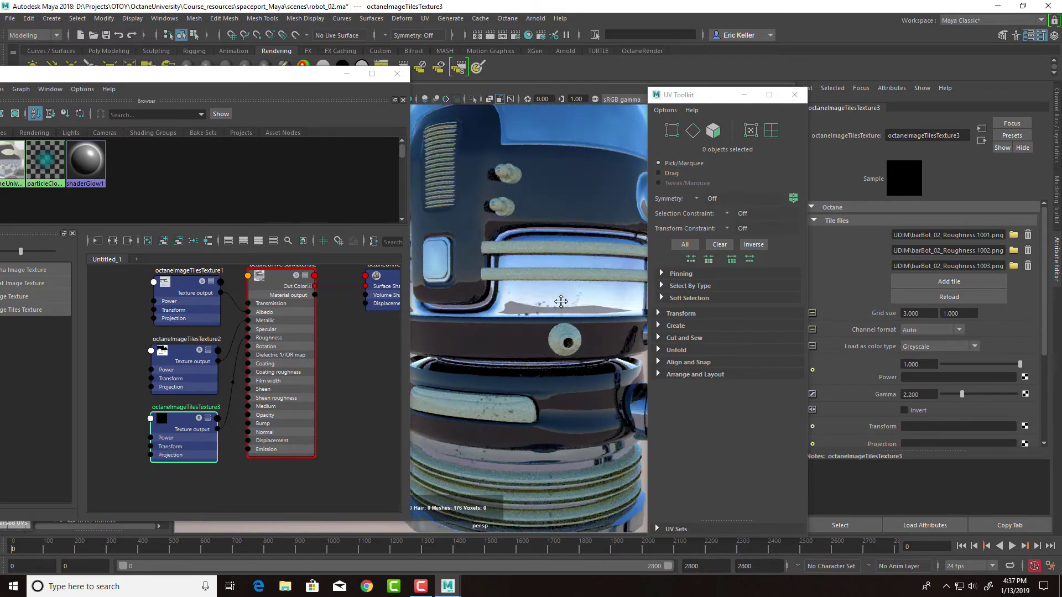
alt+middle_drag(561, 301, 501, 261)
alt+drag(560, 354, 537, 362)
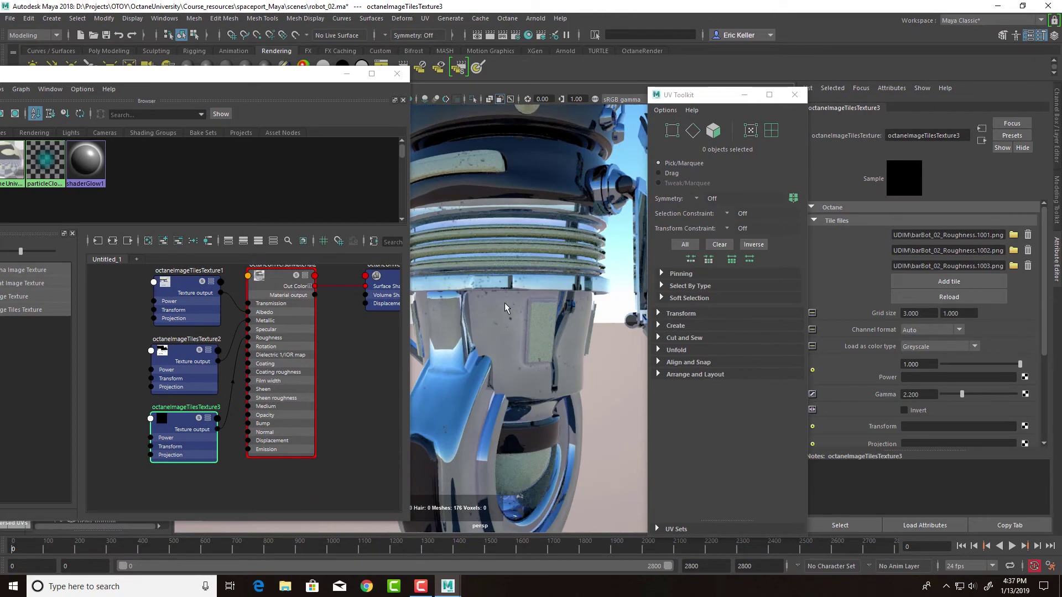
alt+right_drag(489, 359, 445, 331)
alt+drag(459, 329, 532, 338)
alt+middle_drag(533, 337, 502, 353)
alt+drag(501, 353, 557, 350)
alt+middle_drag(332, 392, 373, 407)
alt+middle_drag(242, 405, 252, 365)
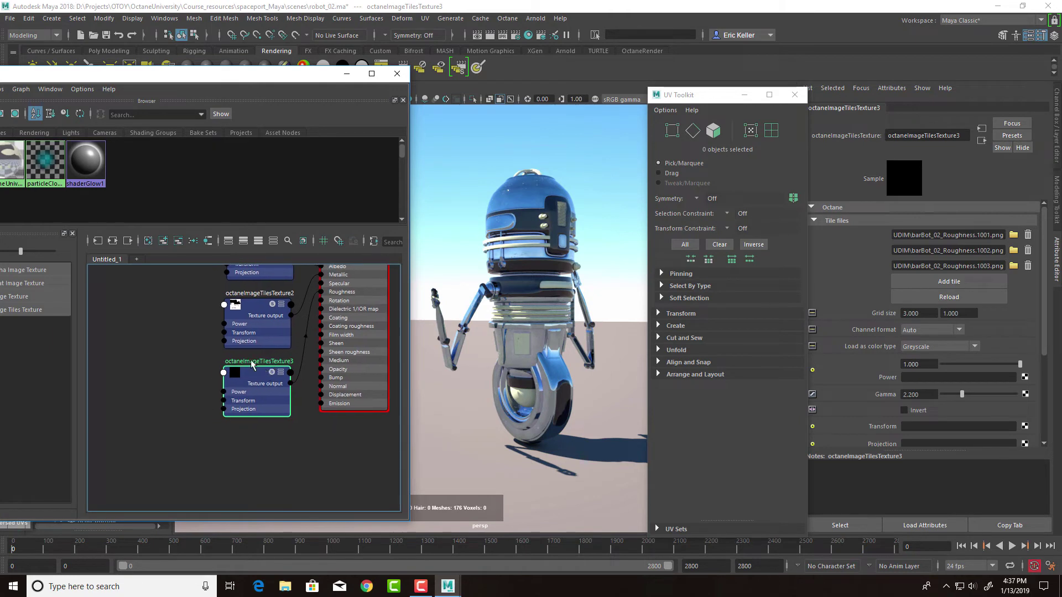
drag(221, 82, 397, 79)
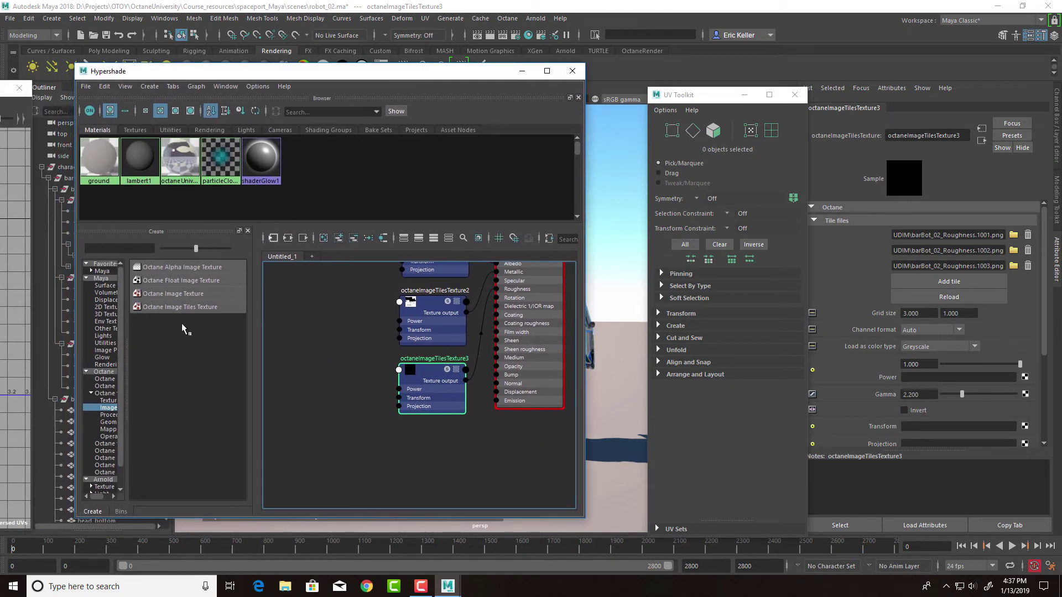
- Create a fourth Octane Image Tiles Texture below the others with three tile slots
click(216, 307)
drag(472, 355, 435, 462)
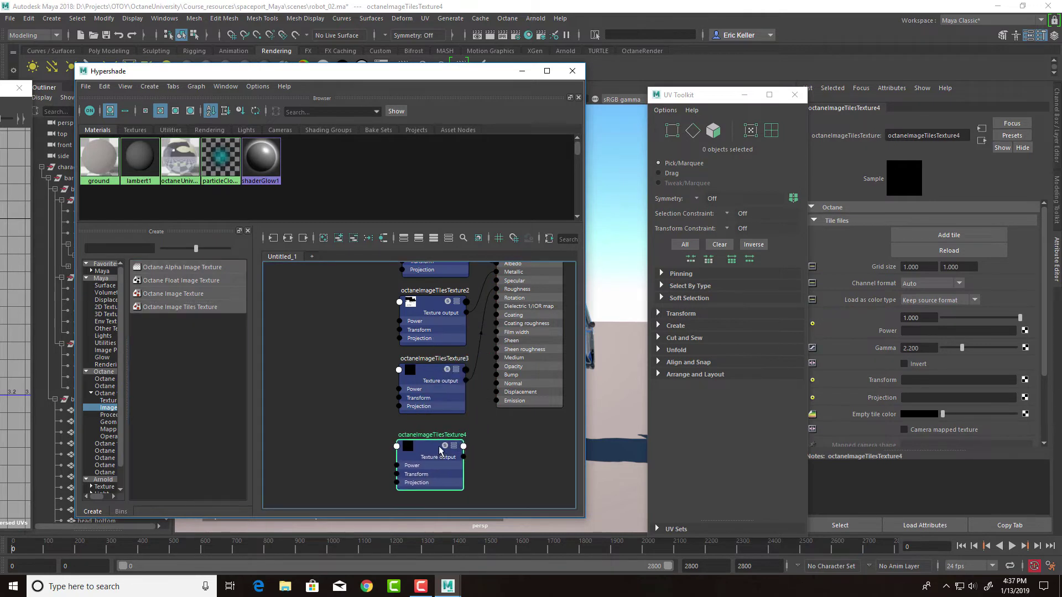
alt+middle_drag(499, 444, 477, 413)
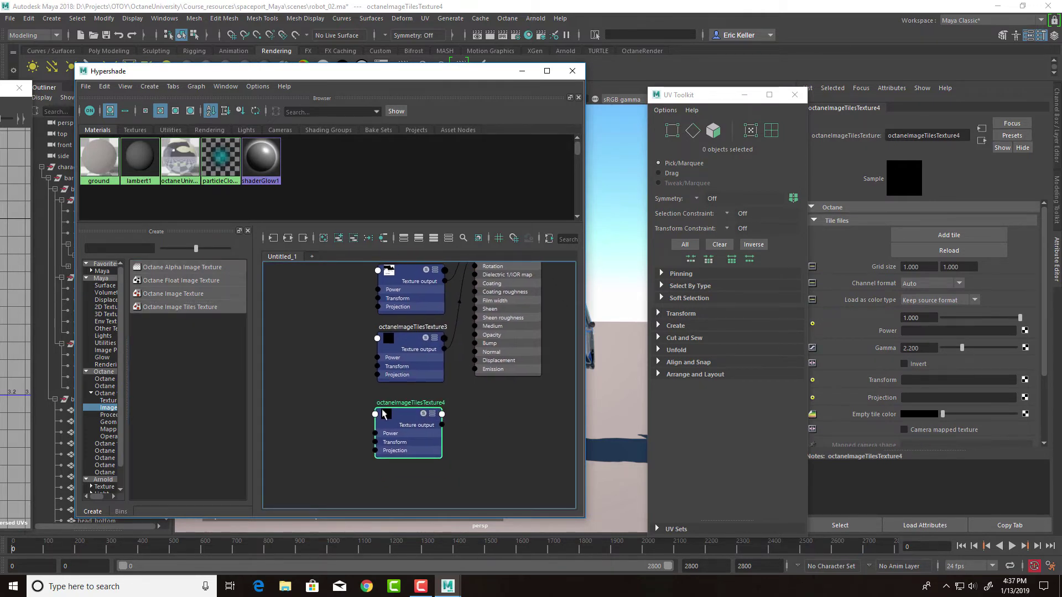
click(974, 234)
click(968, 251)
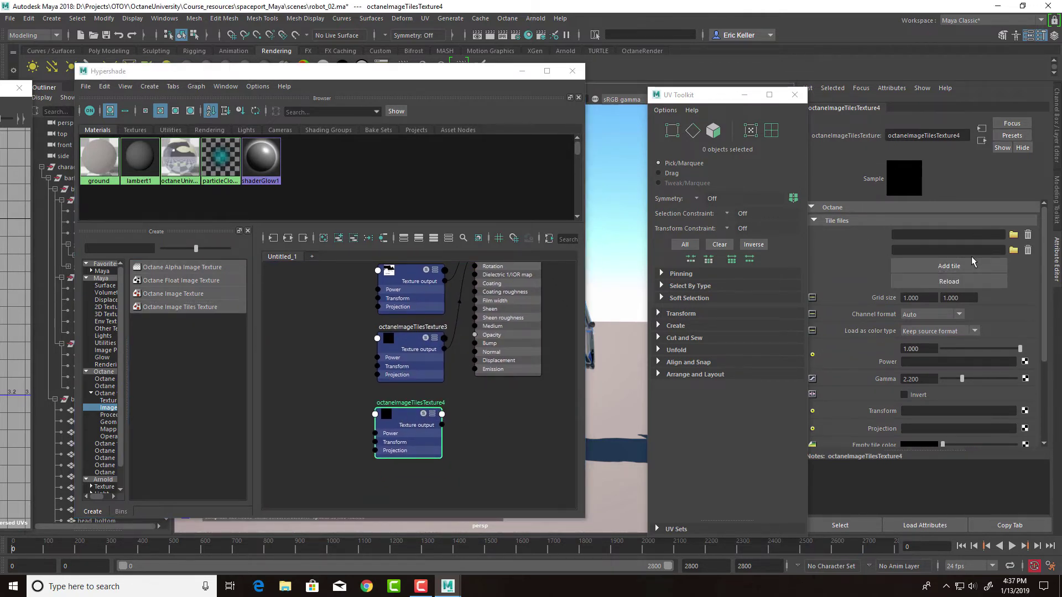
click(970, 264)
- Load barBot_02_Bump.1001, .1002 and .1003 PNGs into the three tiles
click(1013, 234)
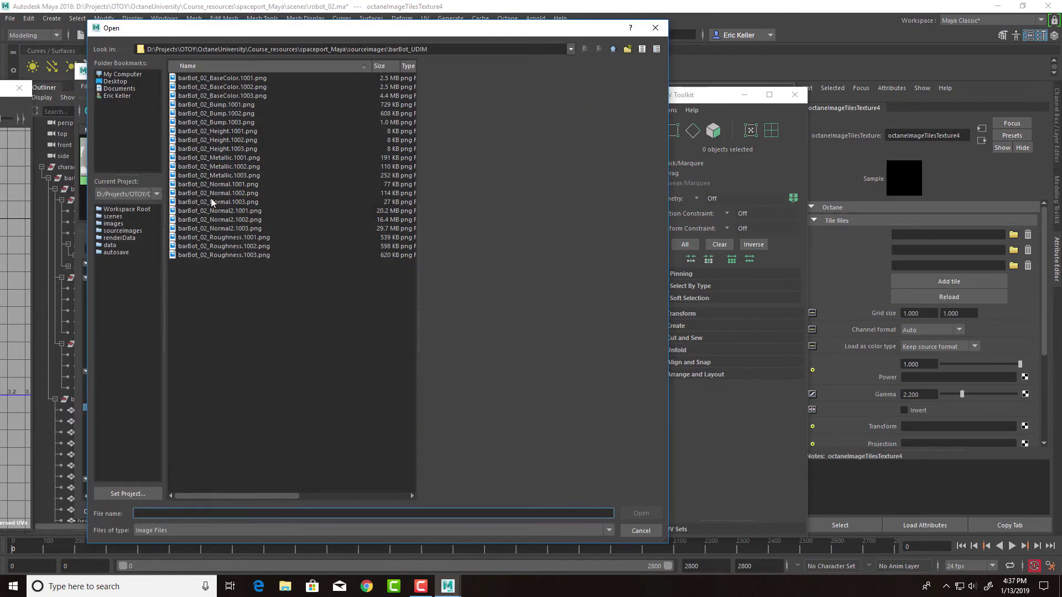
click(246, 104)
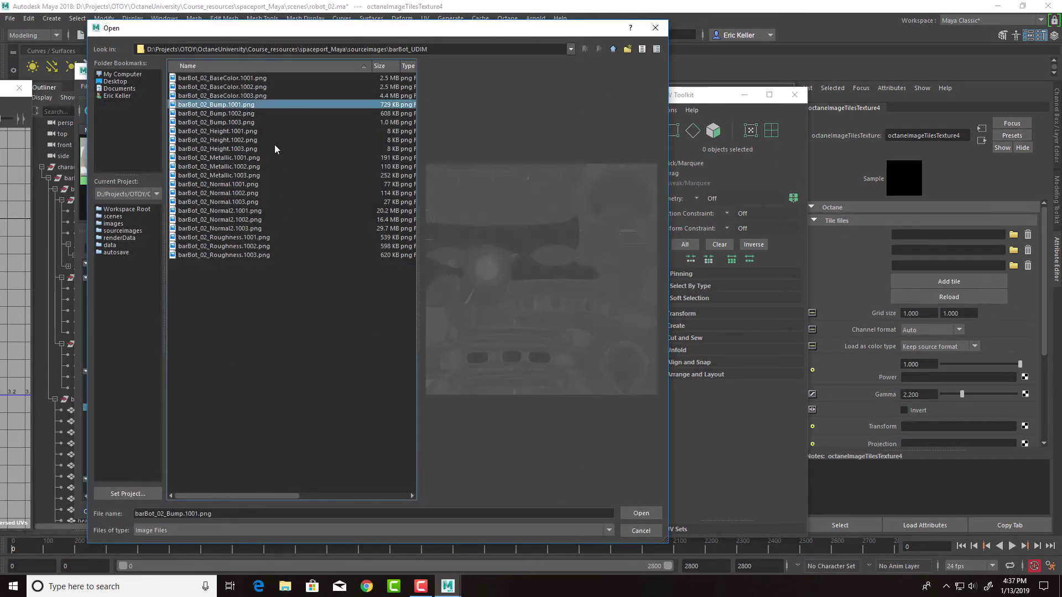
click(640, 513)
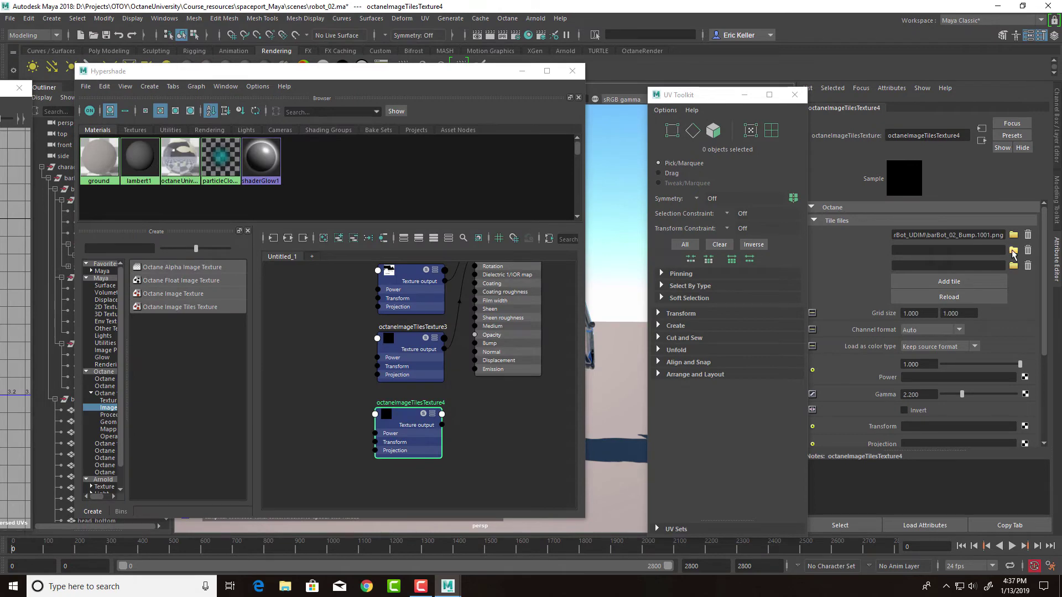
click(1013, 250)
click(239, 114)
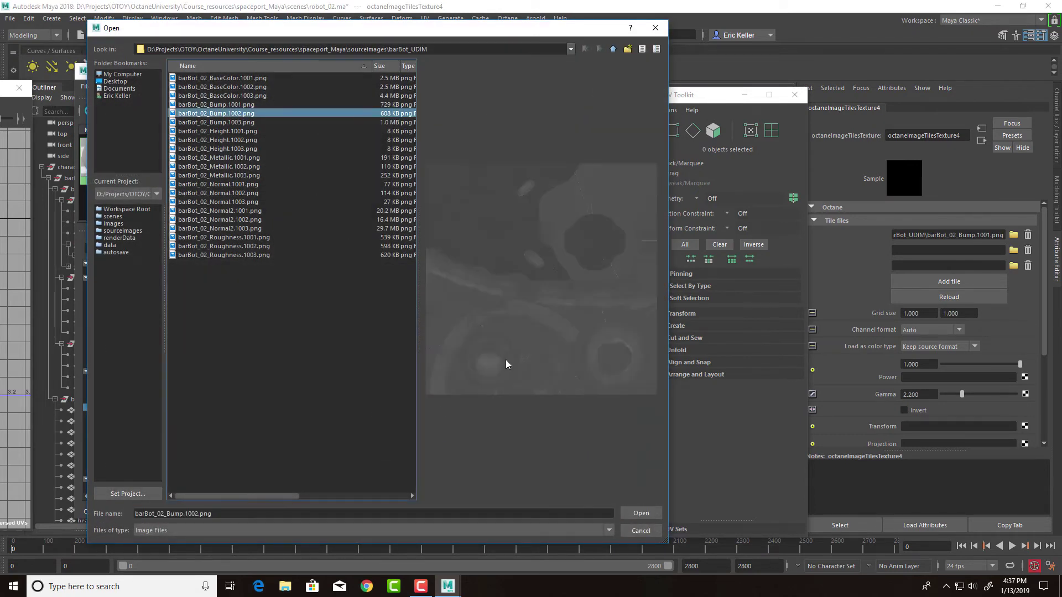
click(642, 514)
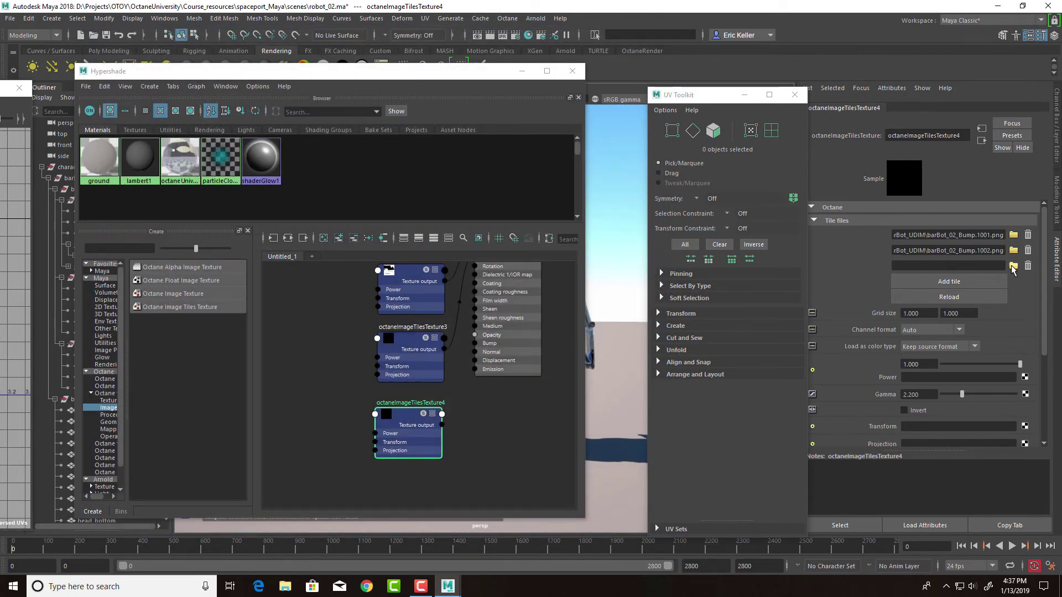
click(1013, 266)
click(243, 122)
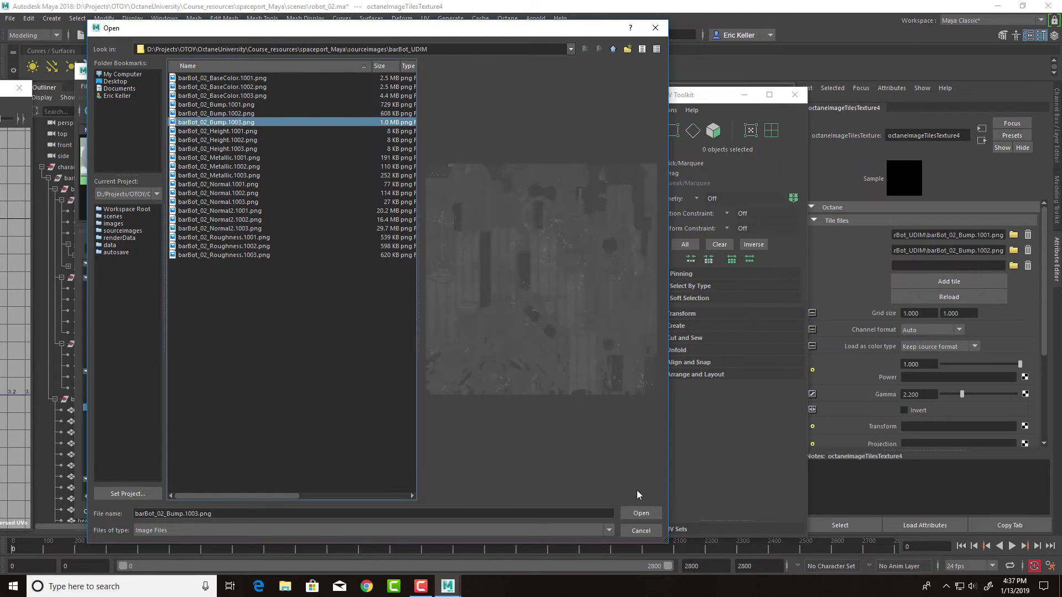
click(641, 514)
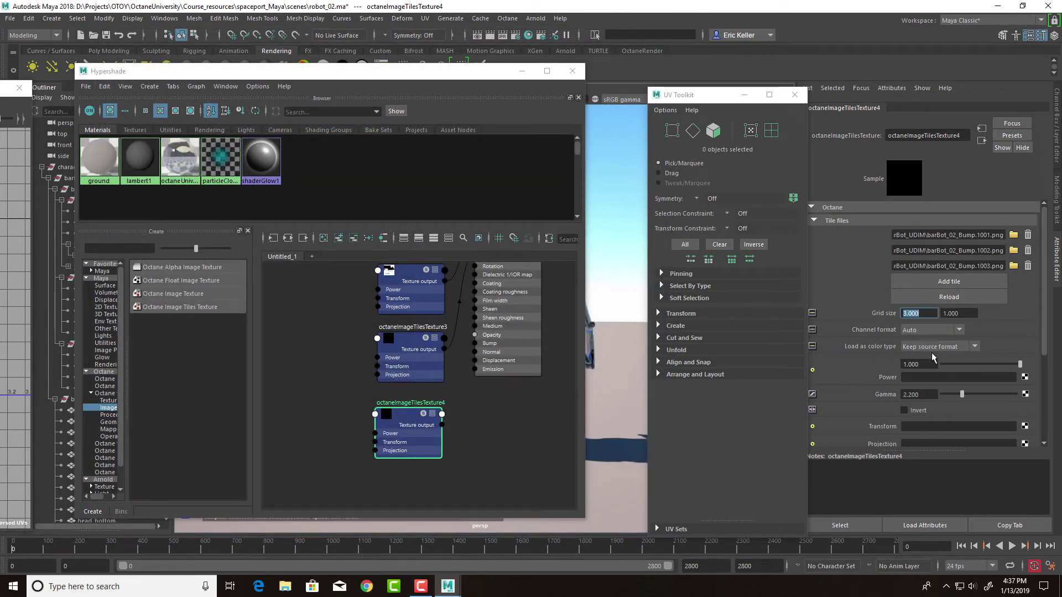
- Set the bump tiles' Load as color type to Greyscale
click(929, 347)
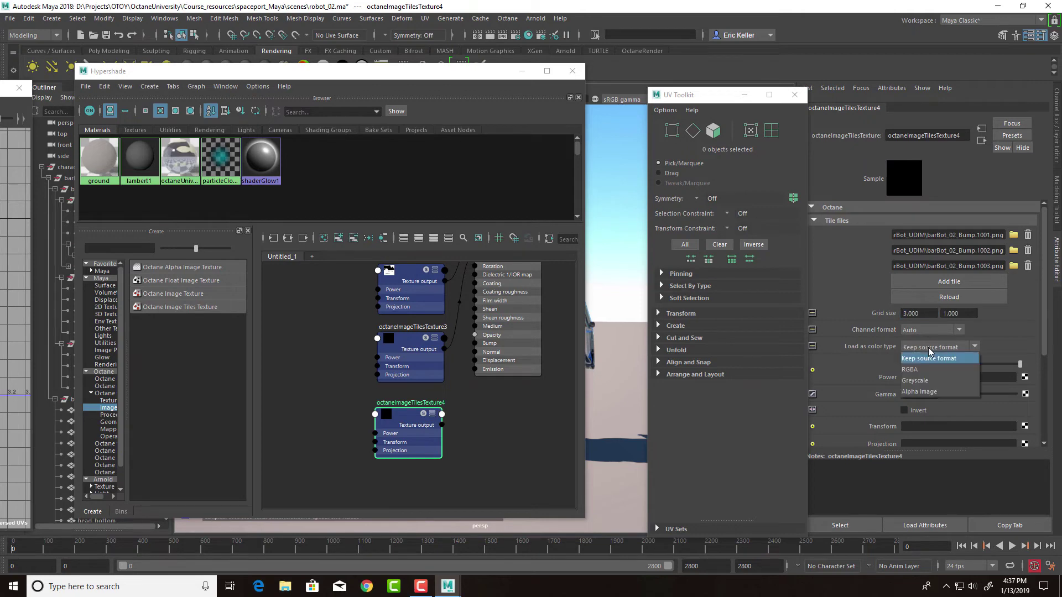
click(925, 381)
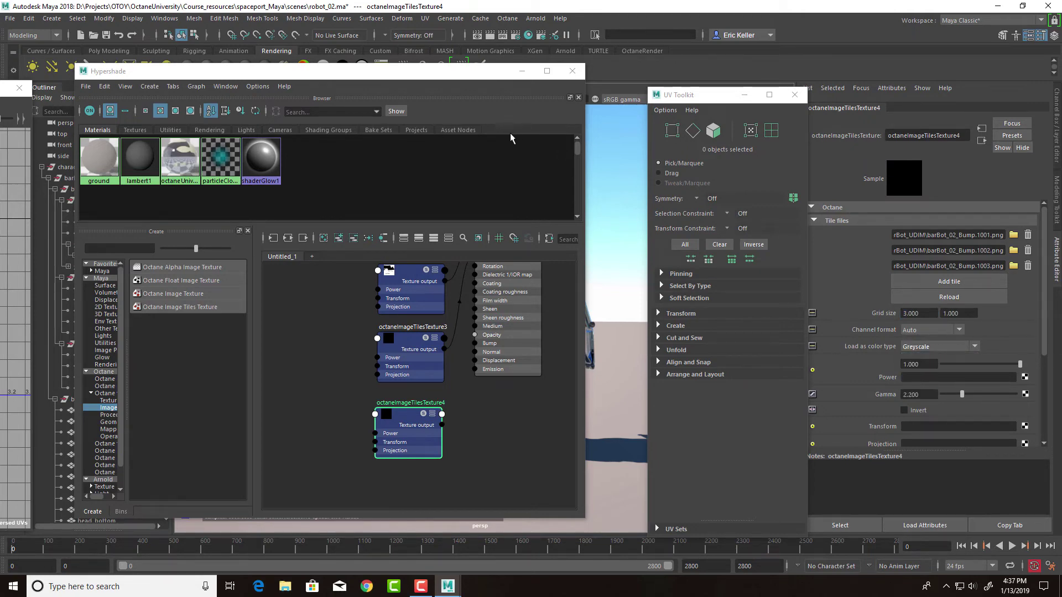
drag(451, 77, 324, 80)
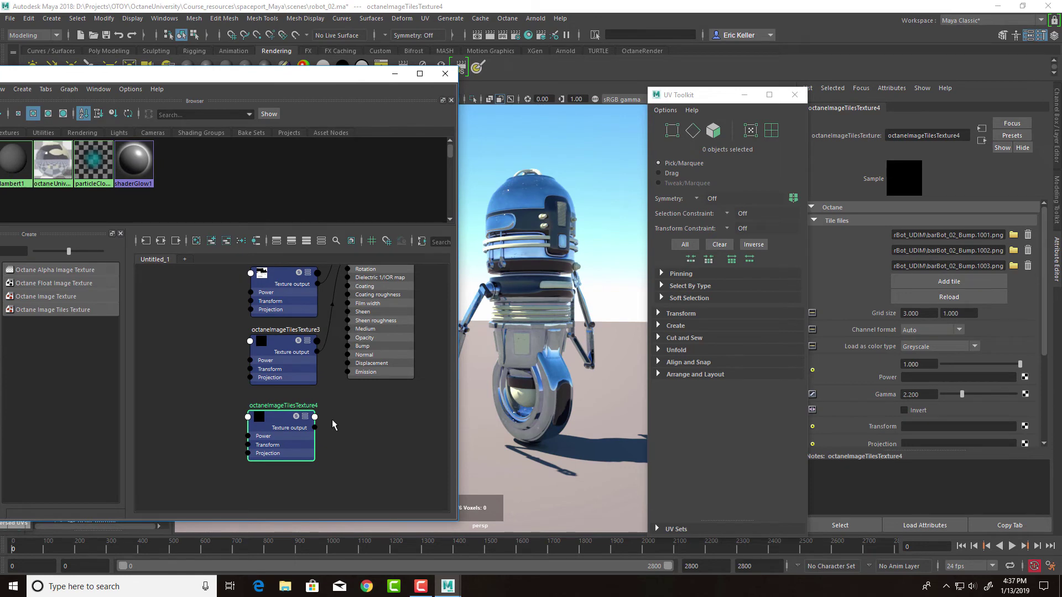
- Plug octaneImageTilesTexture4 into the Universal material's Normal input and orbit to inspect the surface
drag(312, 433, 348, 354)
alt+drag(523, 377, 512, 399)
click(928, 295)
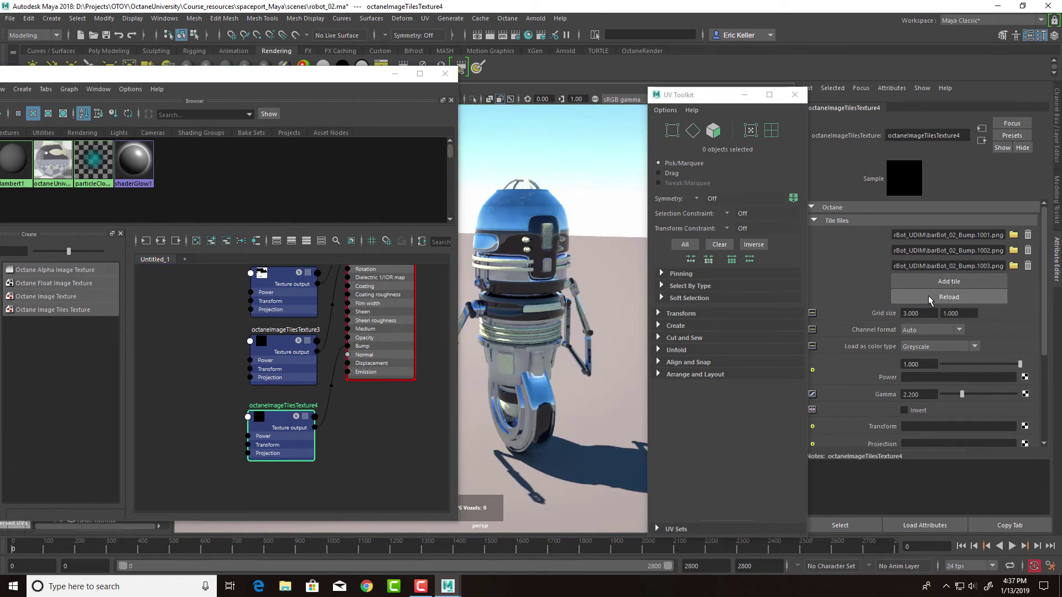
scroll(596, 332, up, 5)
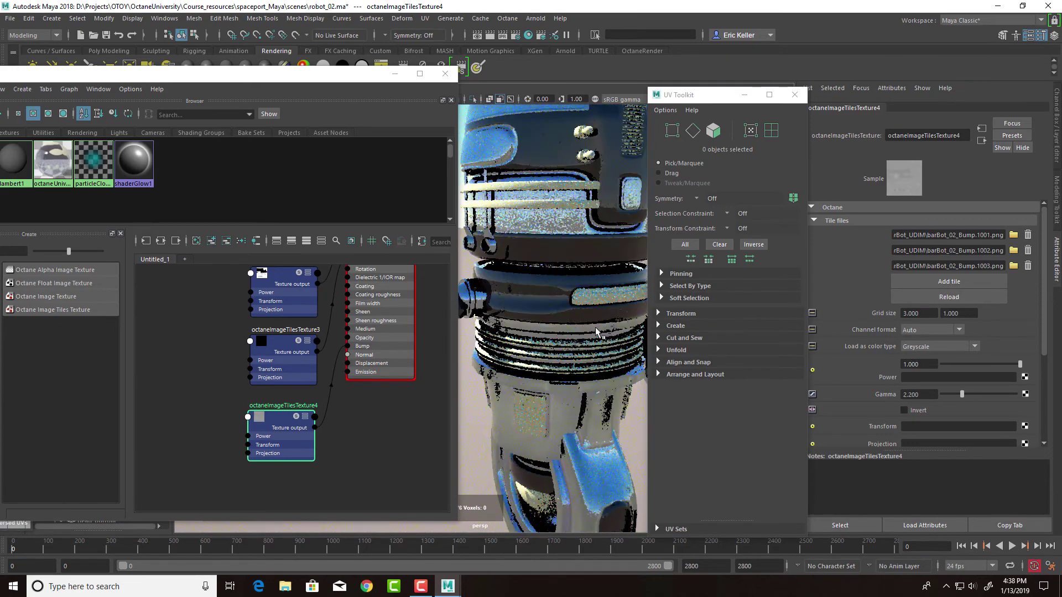
alt+drag(597, 332, 559, 387)
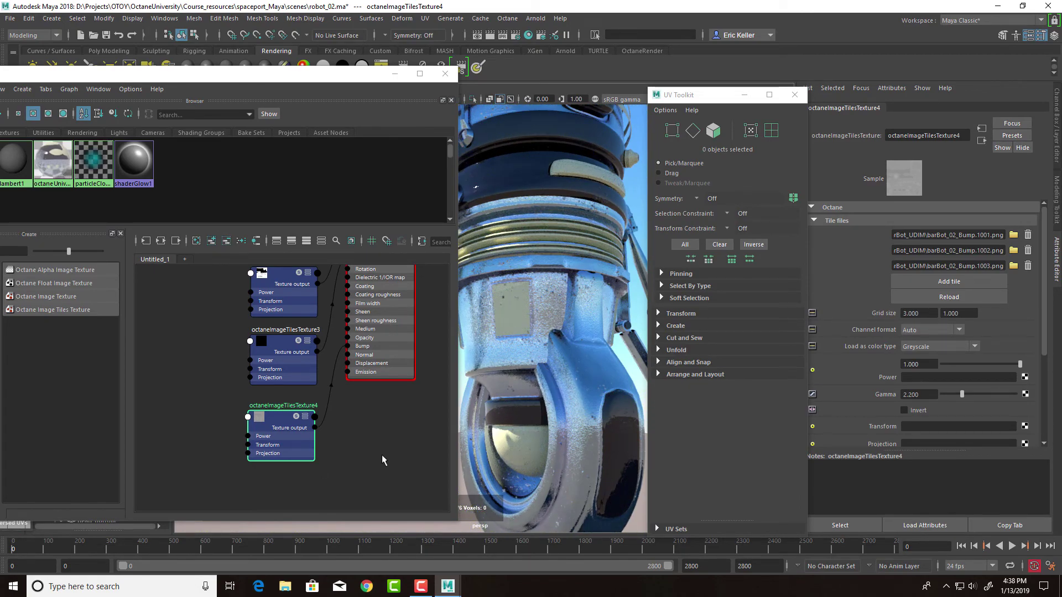
scroll(524, 427, up, 2)
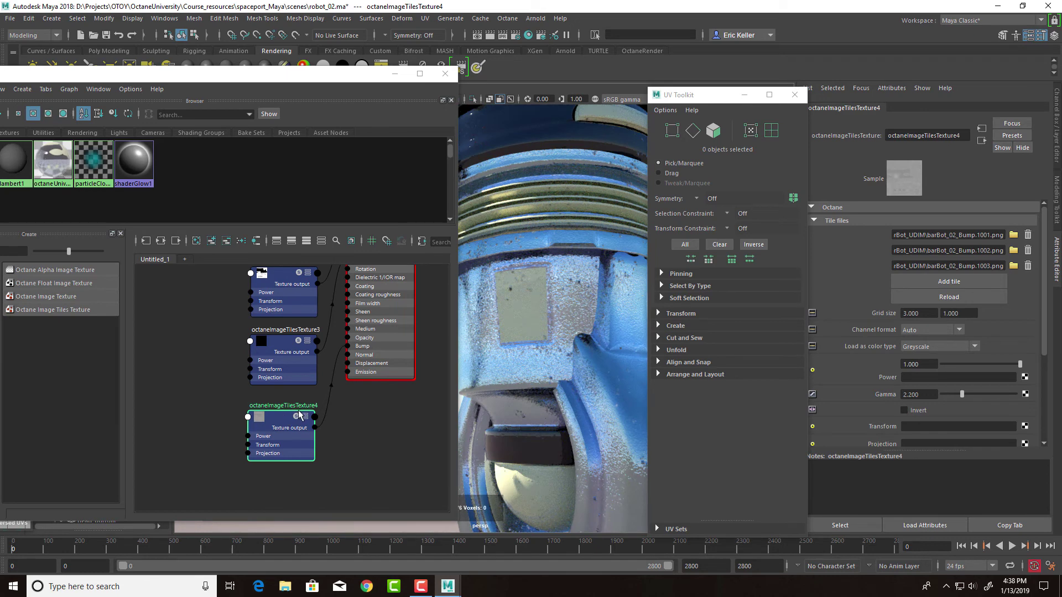
- Lower the bump texture's Power to 0 and reframe the whole robot
click(284, 420)
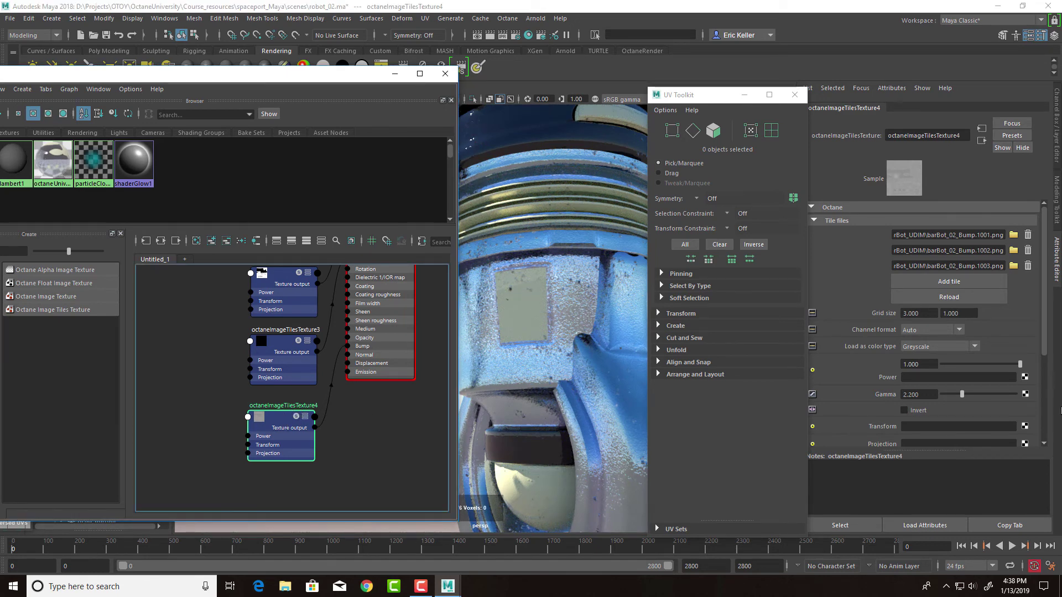
drag(1016, 368, 949, 369)
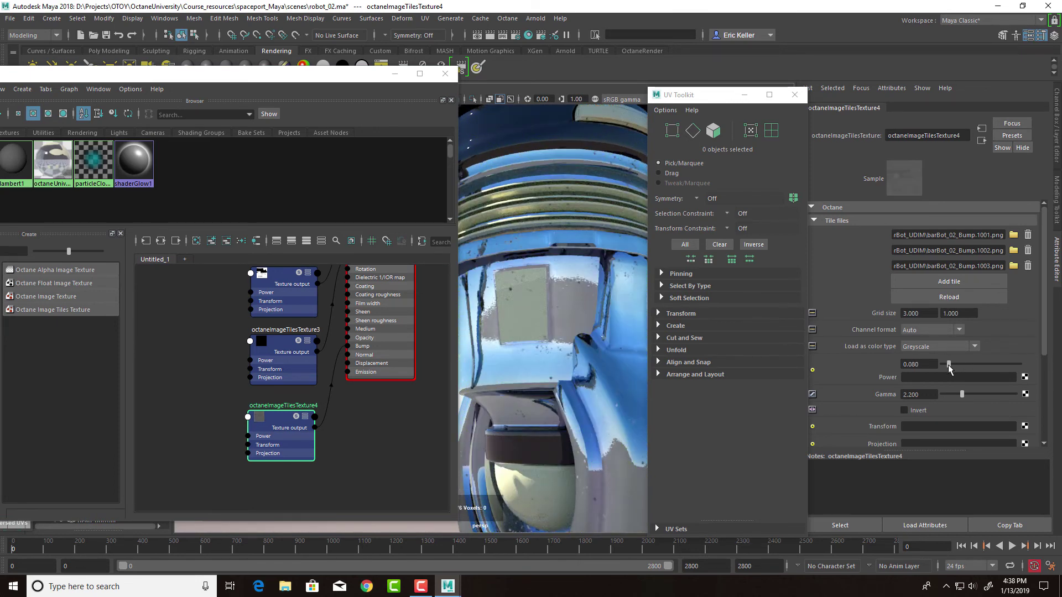
alt+right_drag(571, 314, 455, 305)
alt+middle_drag(536, 330, 568, 378)
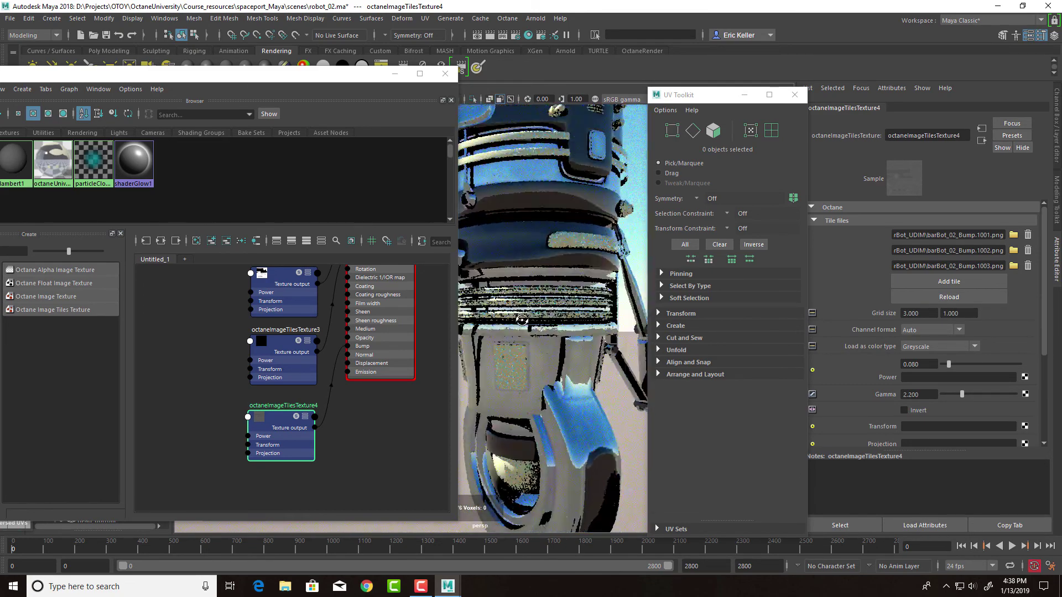
alt+right_drag(568, 378, 500, 338)
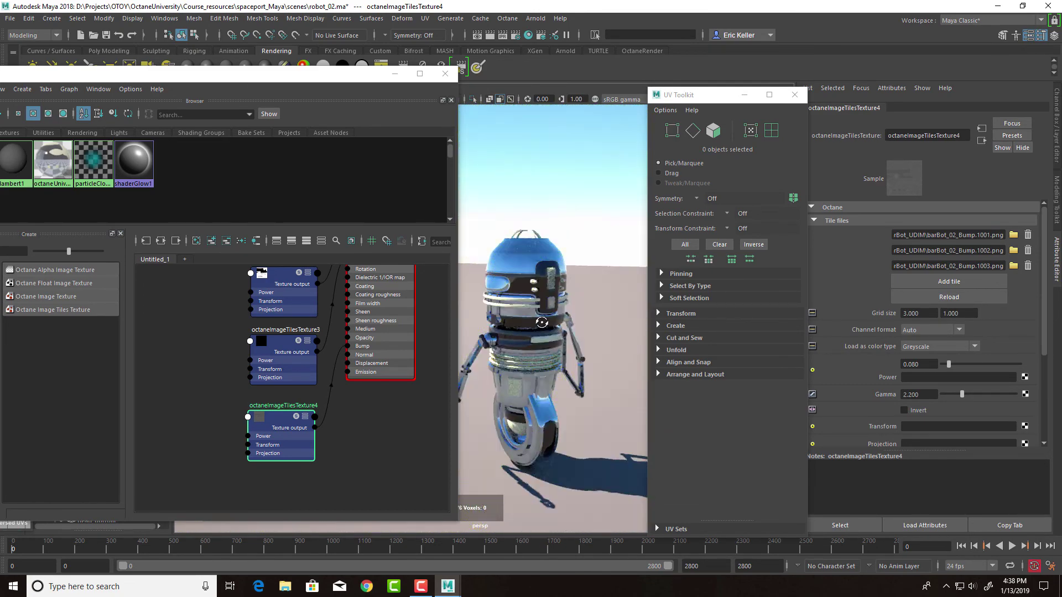
alt+drag(535, 299, 526, 267)
alt+middle_drag(526, 268, 541, 260)
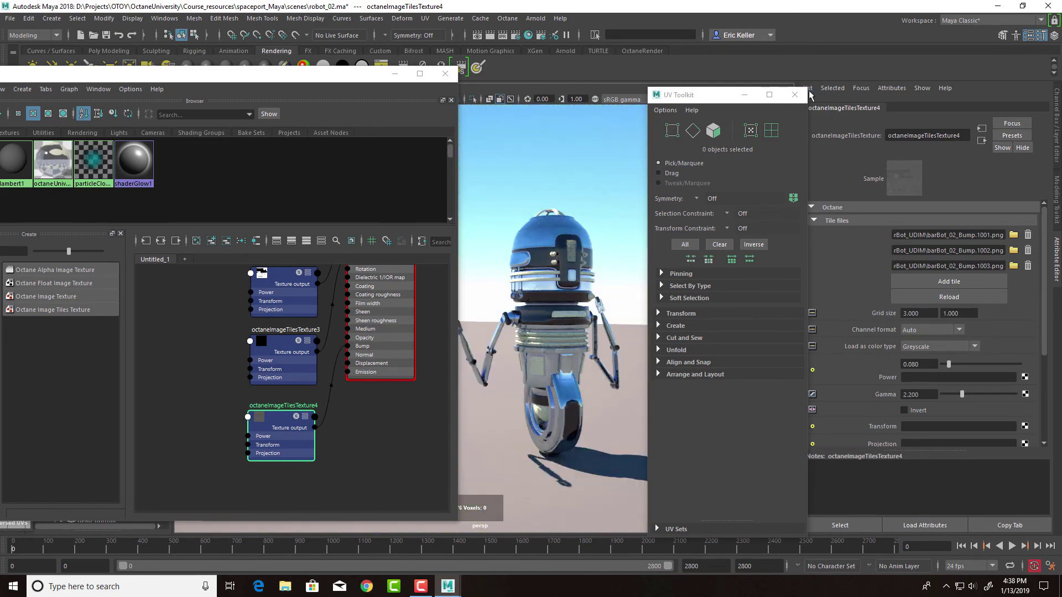
- Close the UV Toolkit and fit all nodes in the Hypershade graph
click(796, 94)
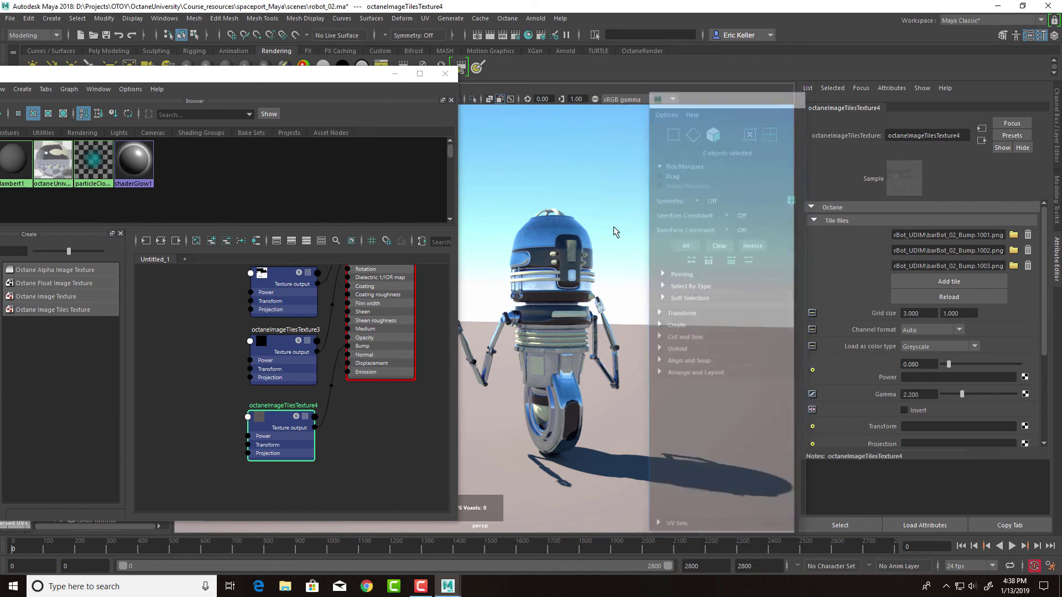
scroll(638, 253, up, 5)
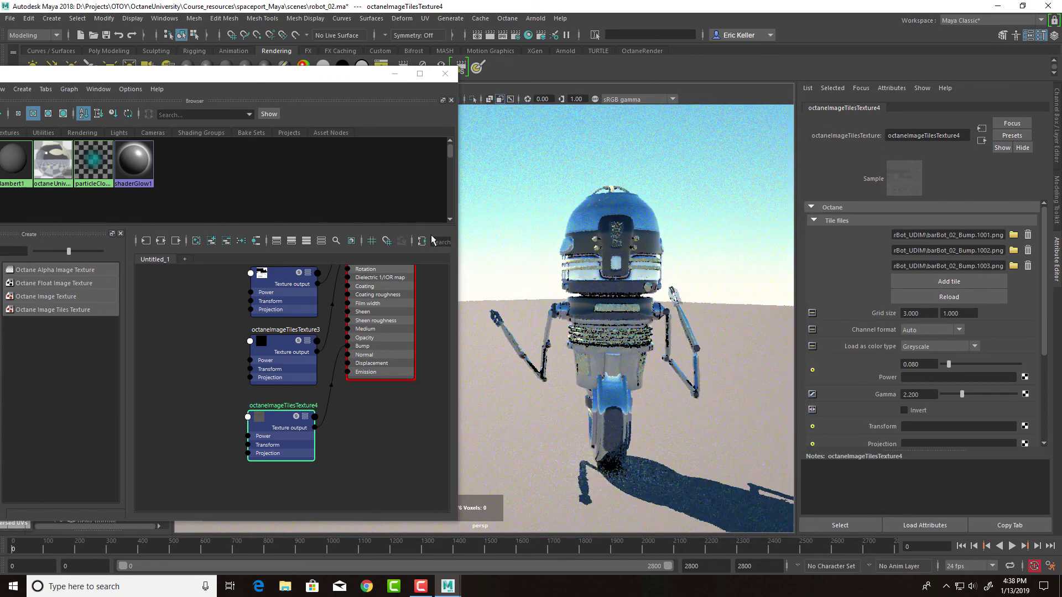
alt+middle_drag(409, 372, 389, 417)
alt+right_drag(432, 408, 369, 391)
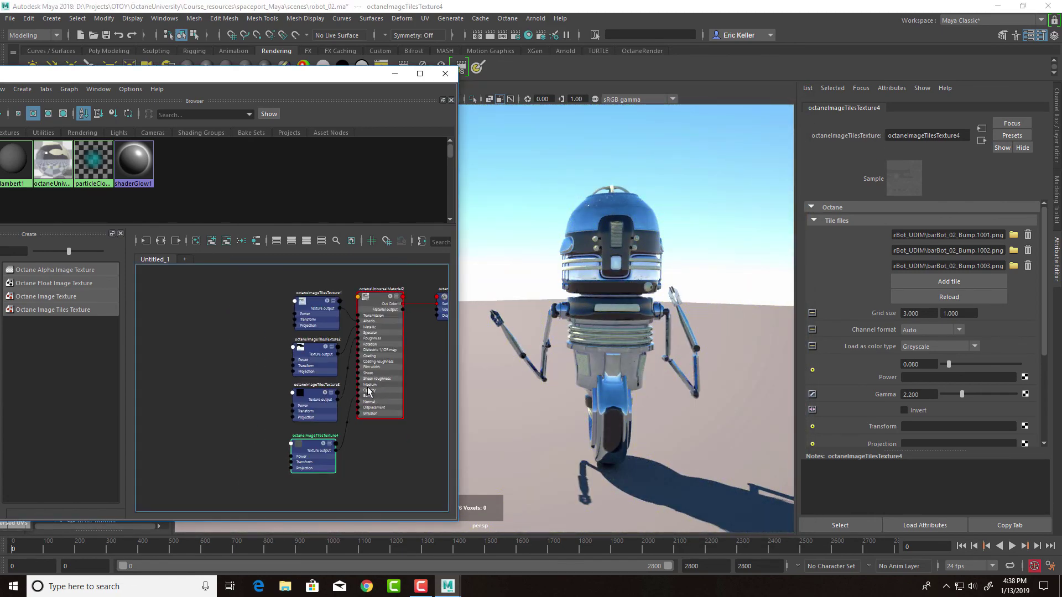
alt+middle_drag(369, 391, 297, 372)
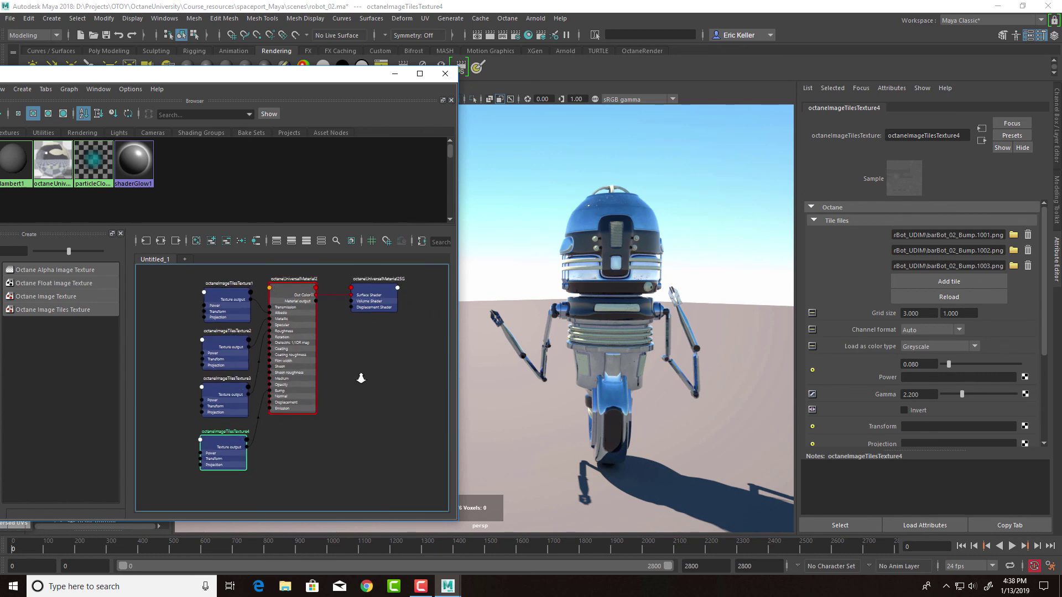